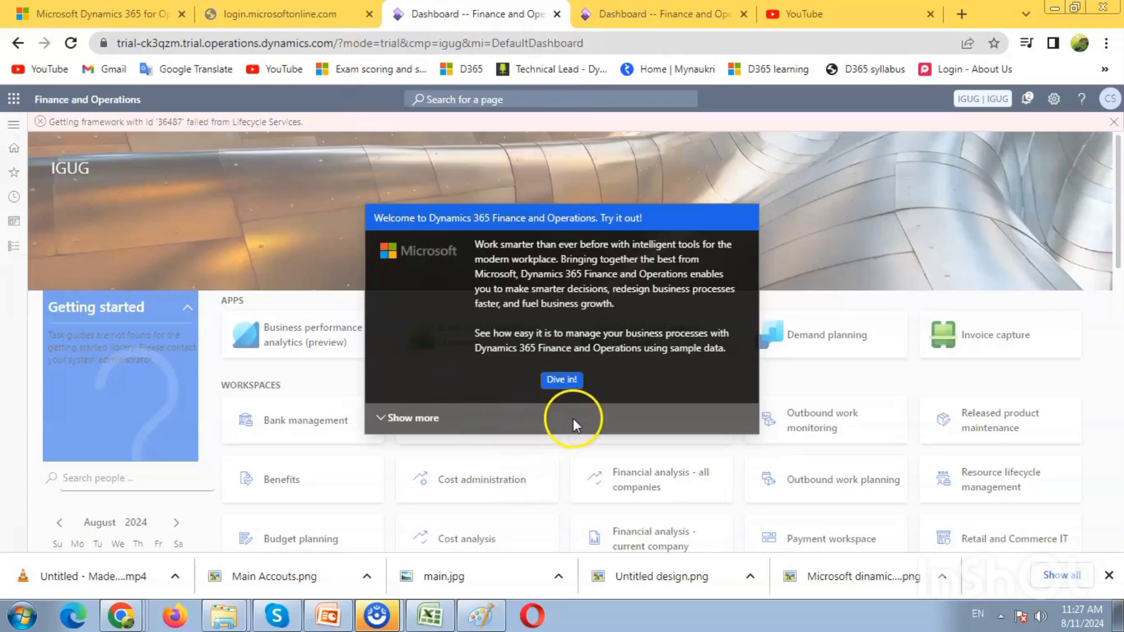
# Step: Dismiss the Welcome and Getting Started tour prompts on the dashboard
pyautogui.click(562, 382)
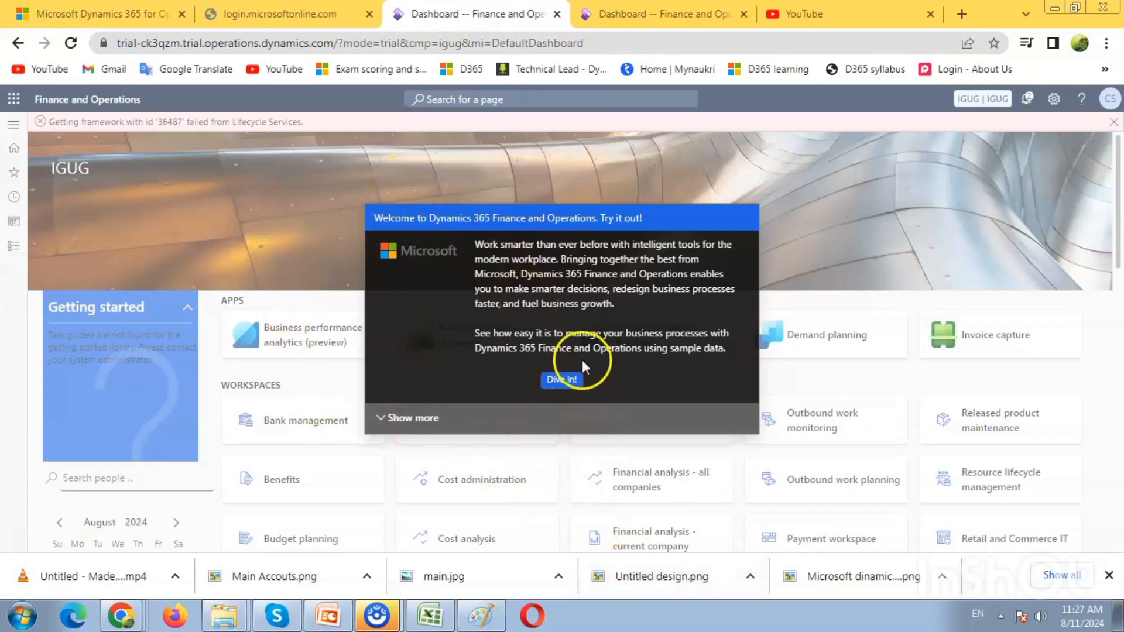
pyautogui.click(576, 389)
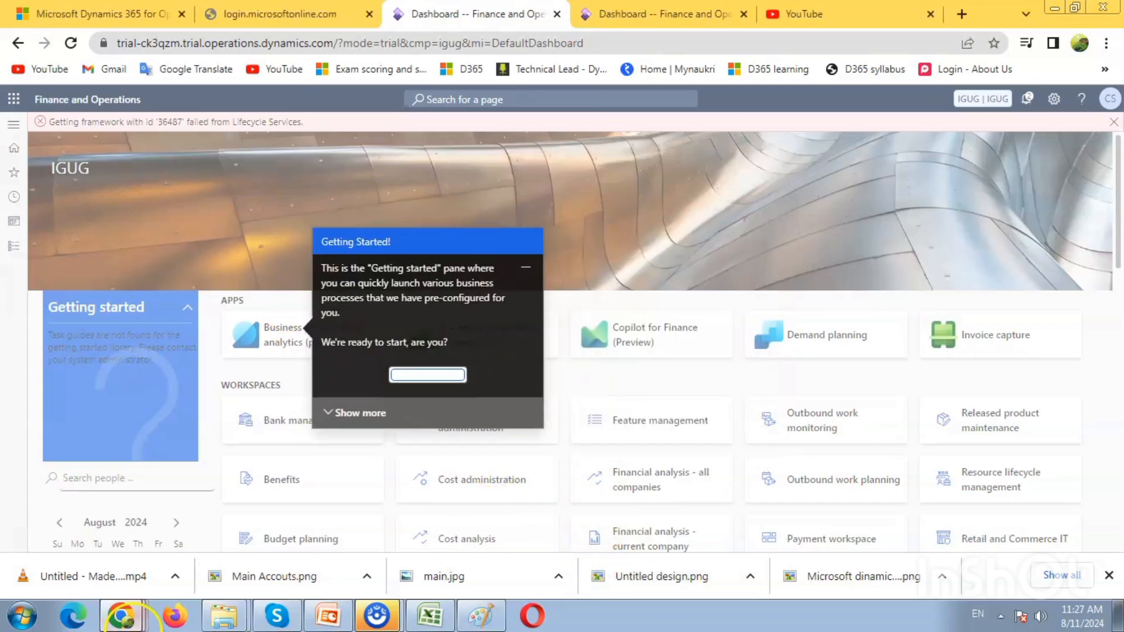
pyautogui.click(324, 423)
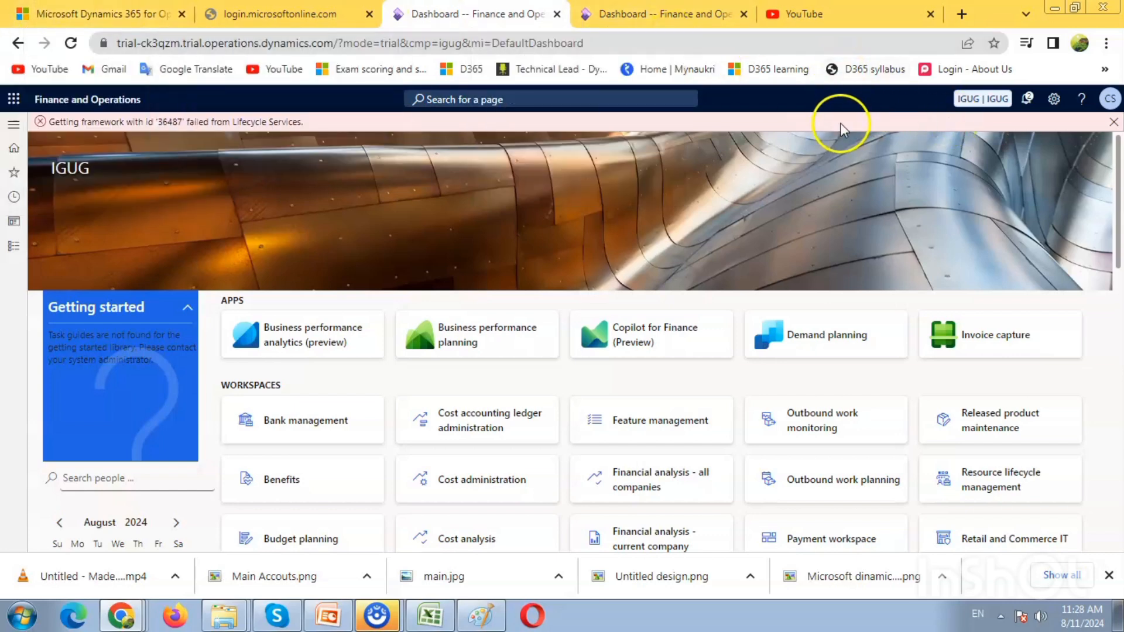
pyautogui.click(546, 101)
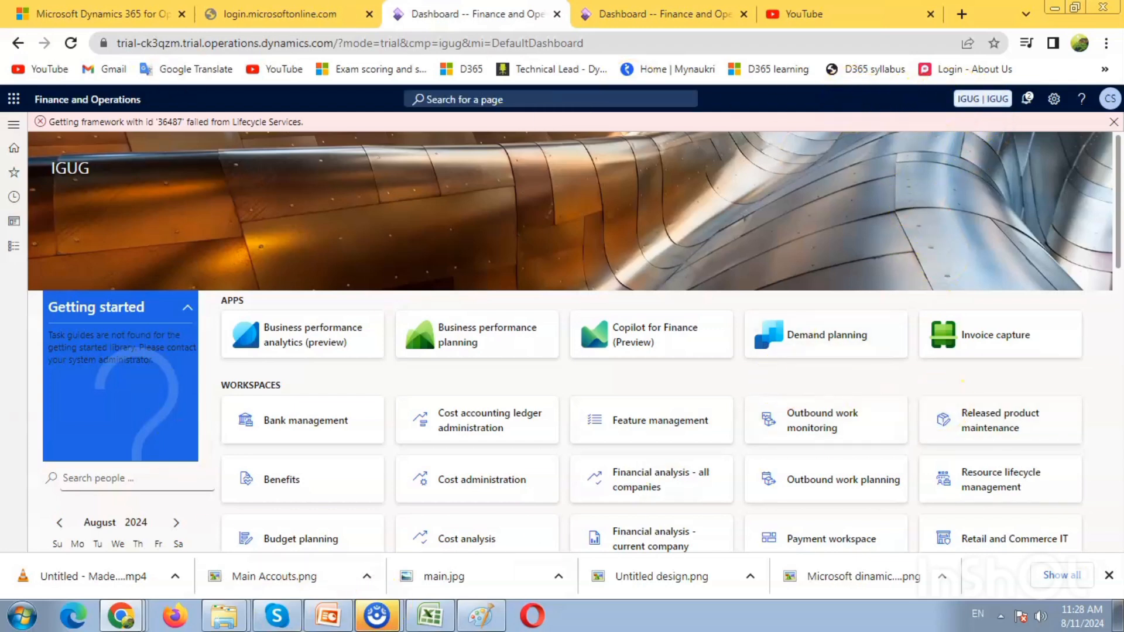
# Step: Open the Fiscal calendars page from the Ledger setup group of the General ledger module
pyautogui.click(14, 245)
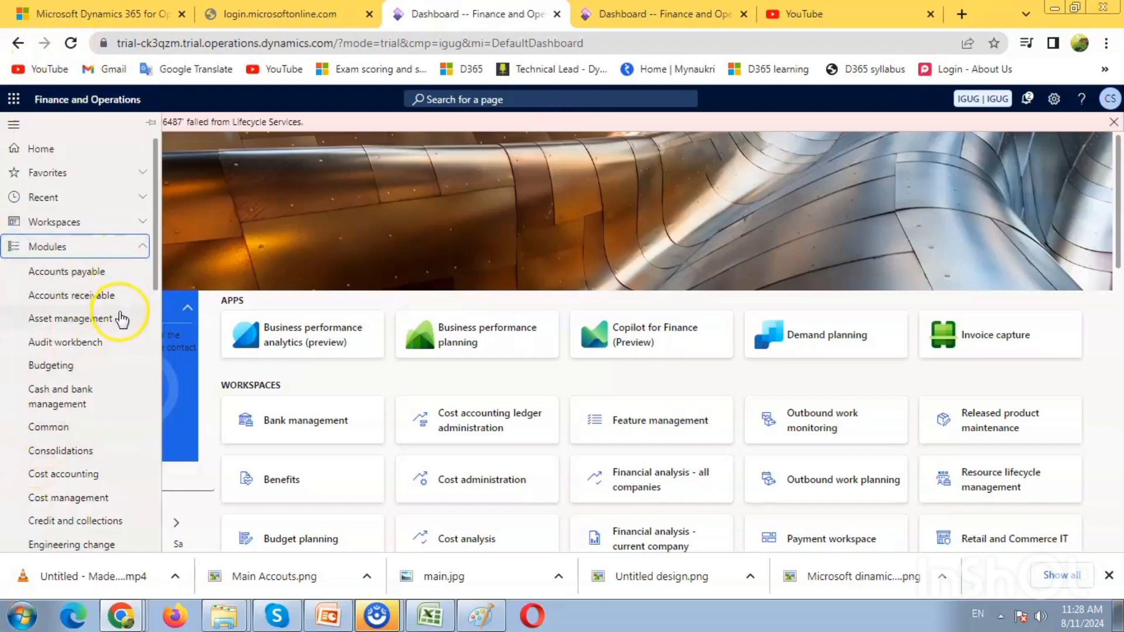
pyautogui.scroll(-1, 90, 416)
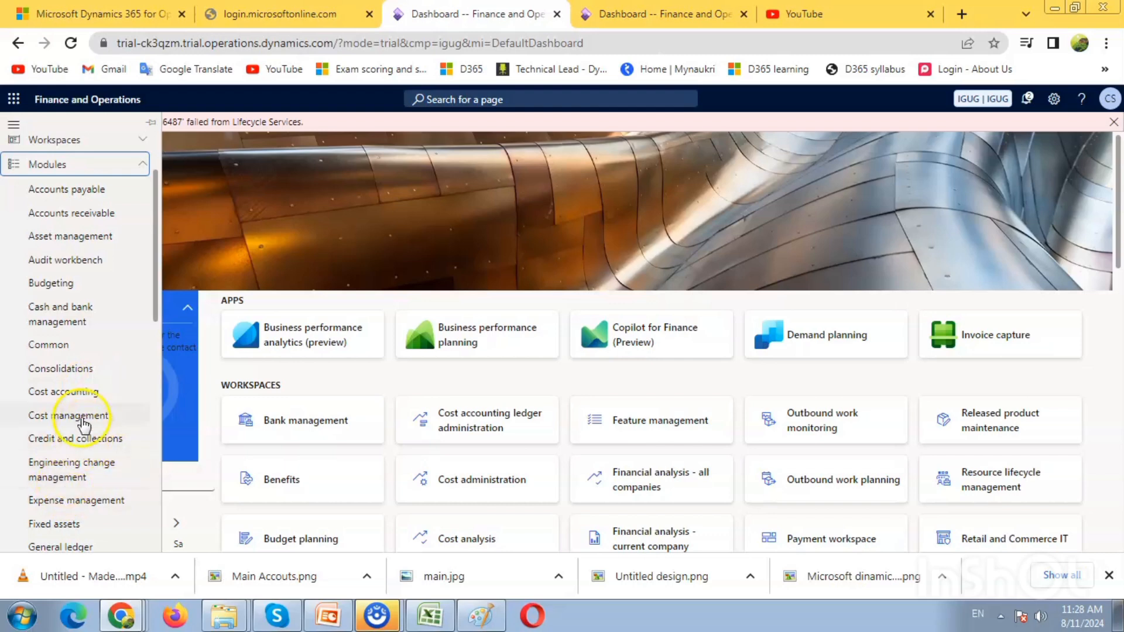
pyautogui.scroll(-1, 79, 313)
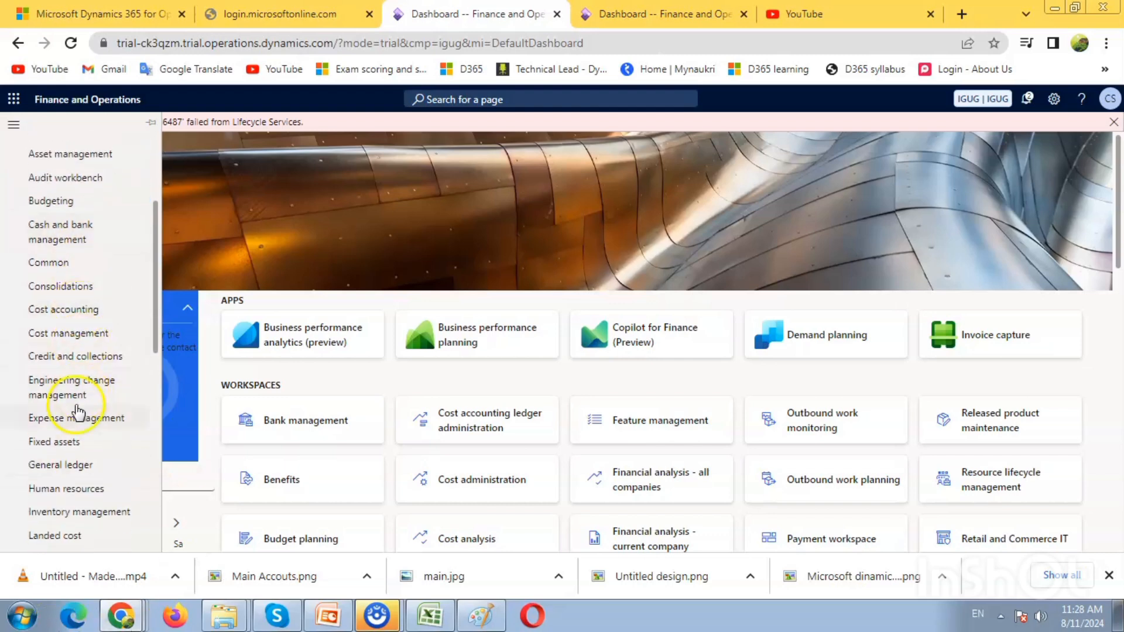
pyautogui.click(89, 470)
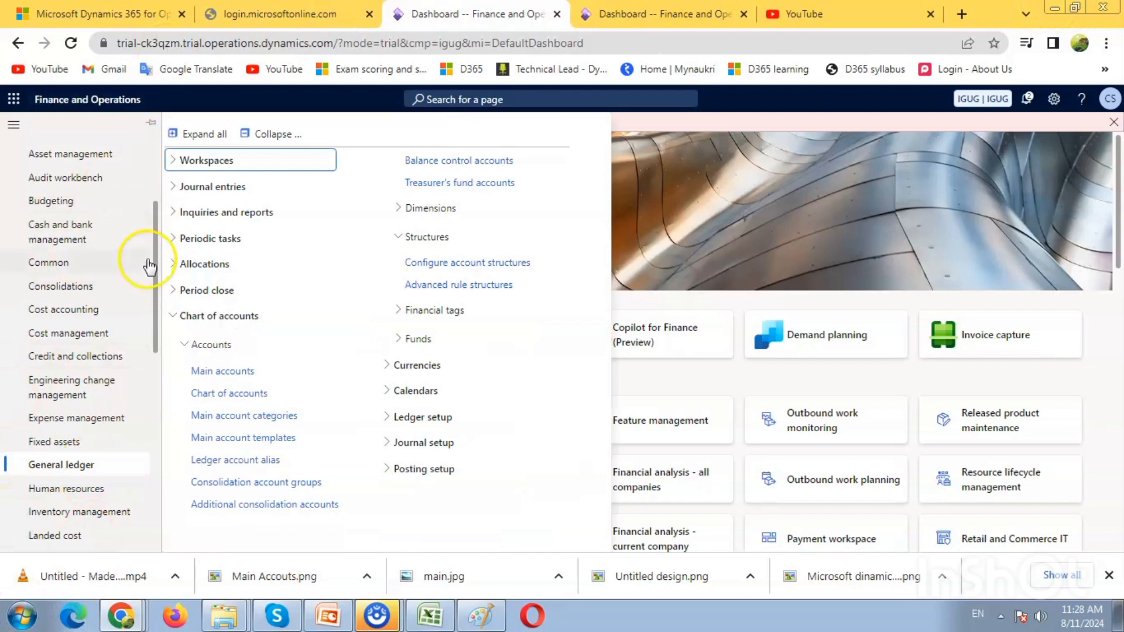
pyautogui.click(266, 136)
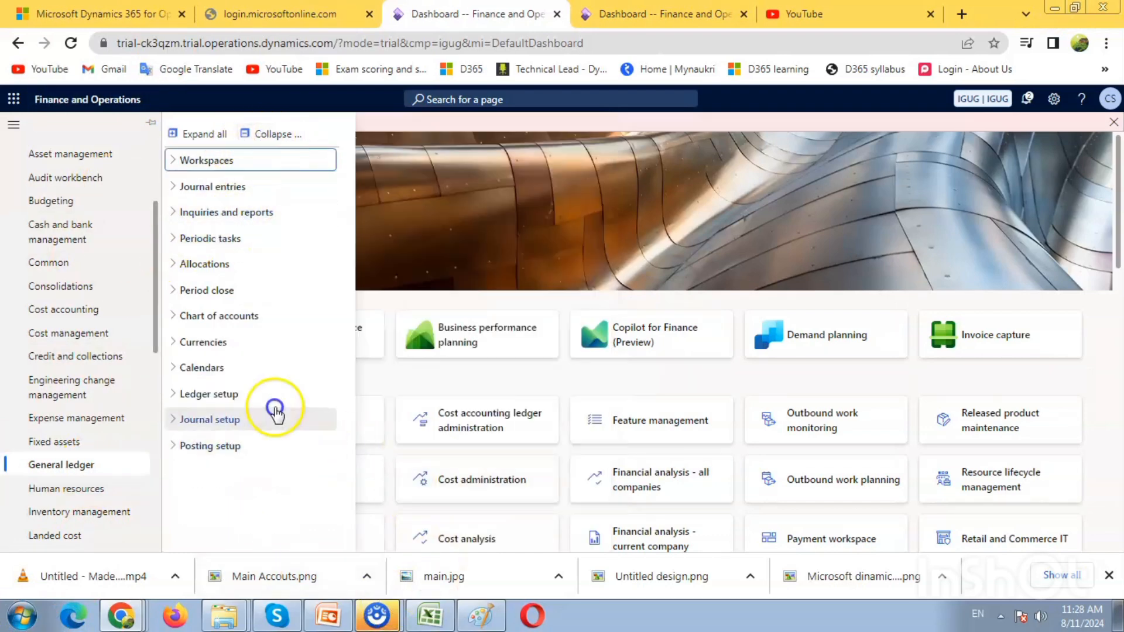
pyautogui.click(244, 396)
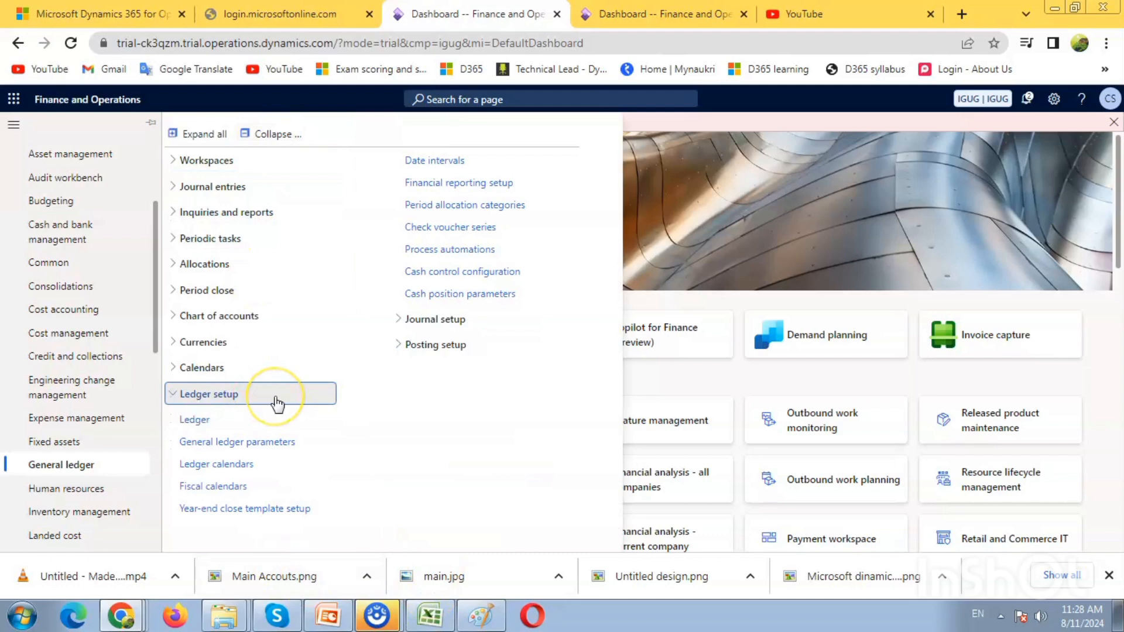
pyautogui.click(233, 493)
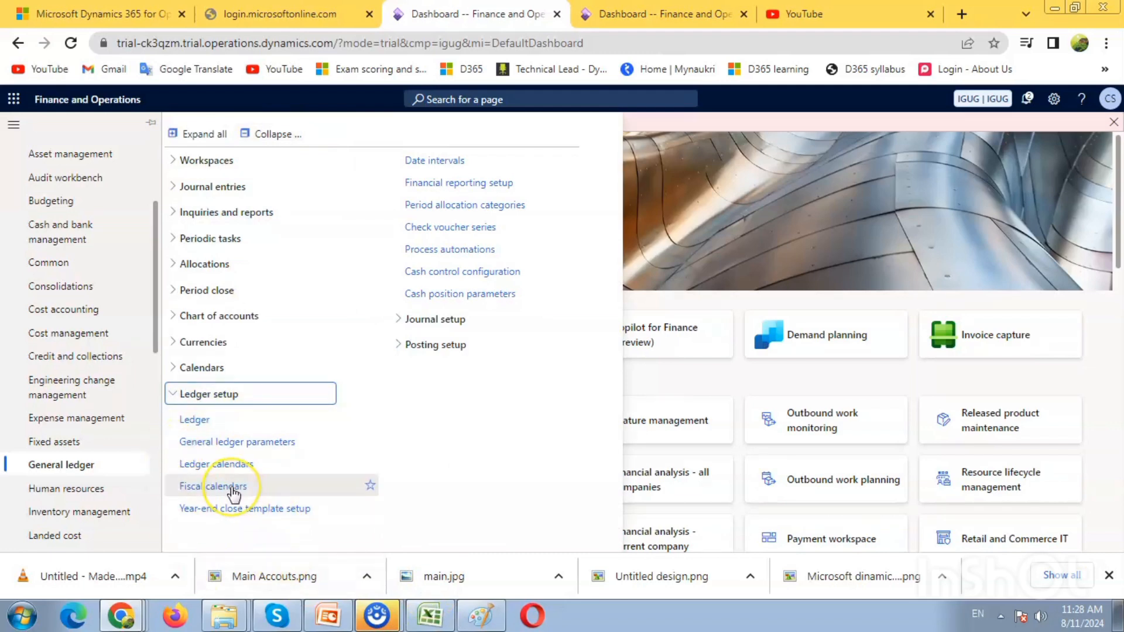
pyautogui.click(237, 497)
pyautogui.click(229, 494)
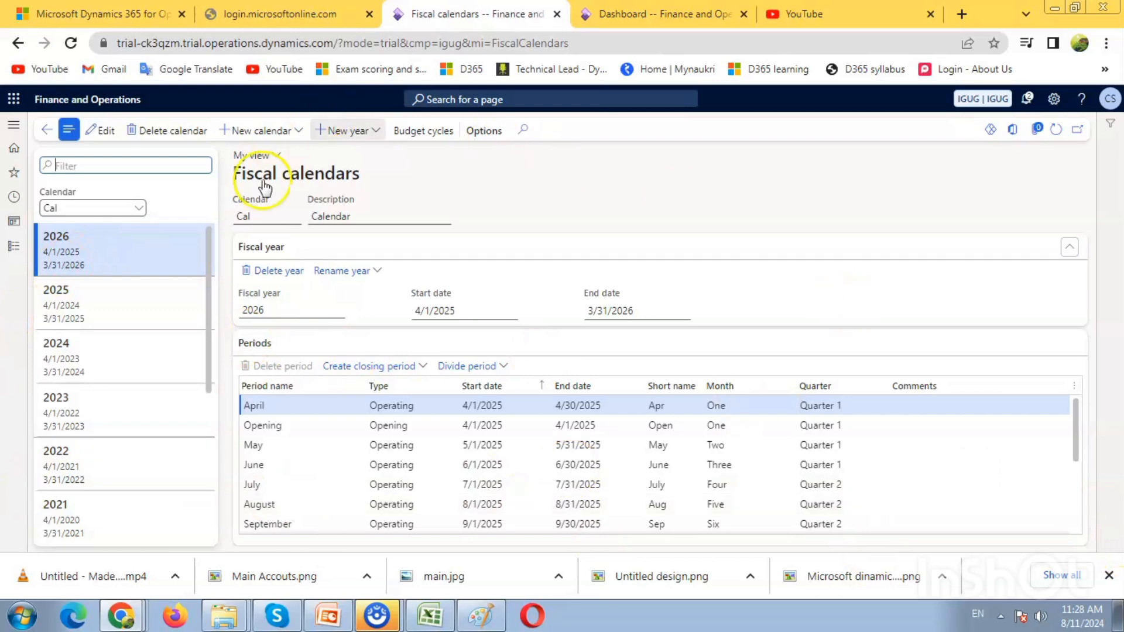
# Step: Start a new fiscal calendar named 24-25 with the description IGUG 24-25 and a fiscal year start of 4/1/2024
pyautogui.click(272, 132)
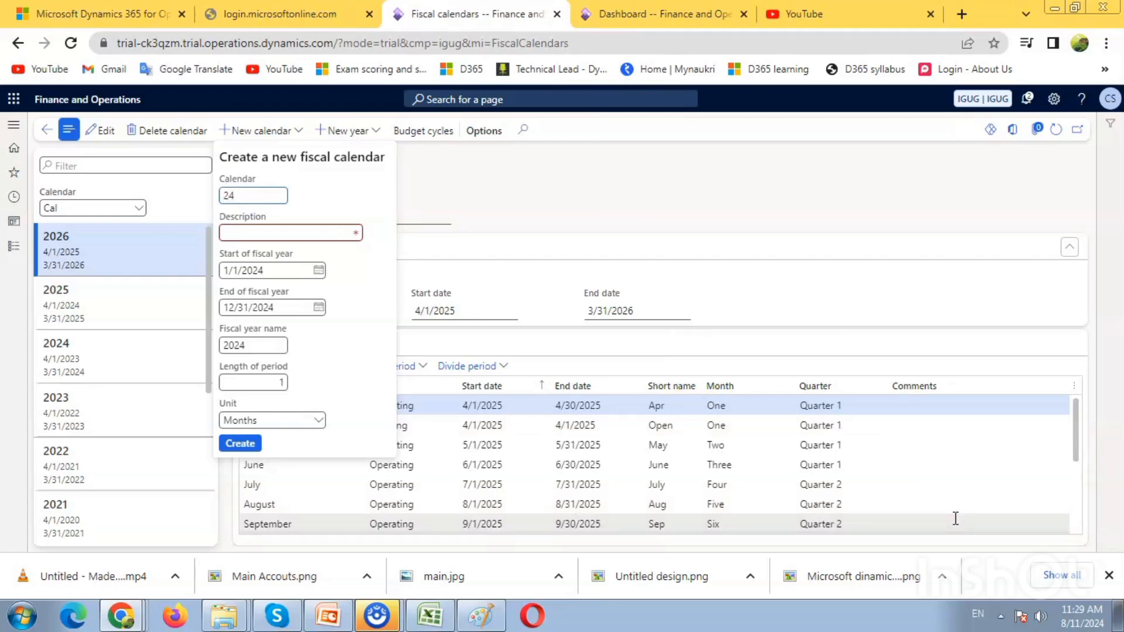
pyautogui.press('Tab')
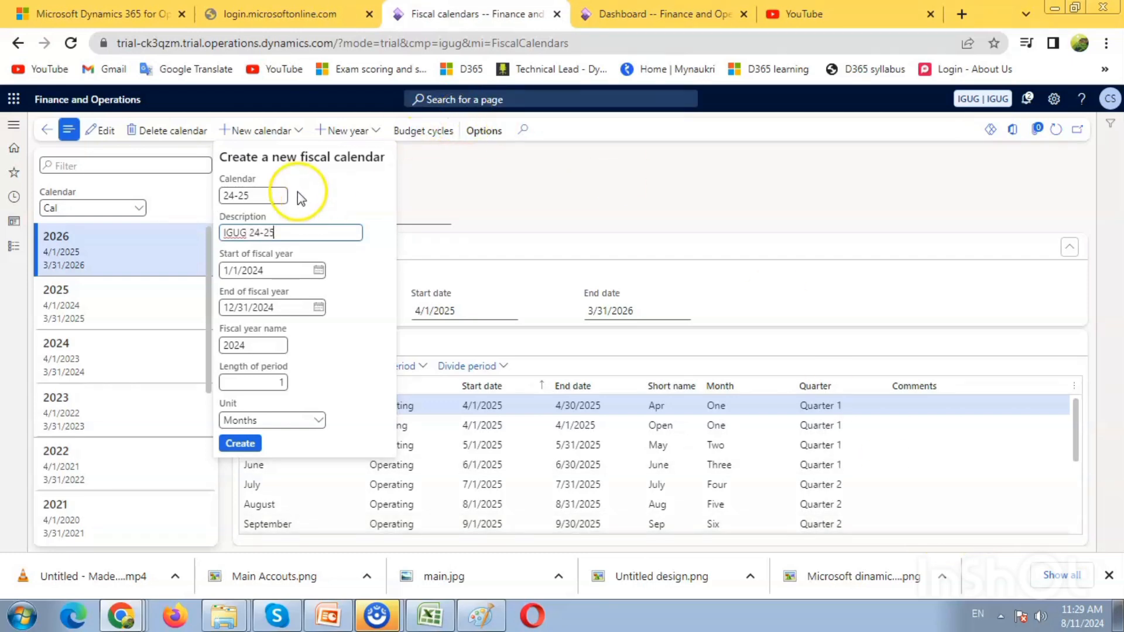
pyautogui.click(314, 271)
pyautogui.click(318, 271)
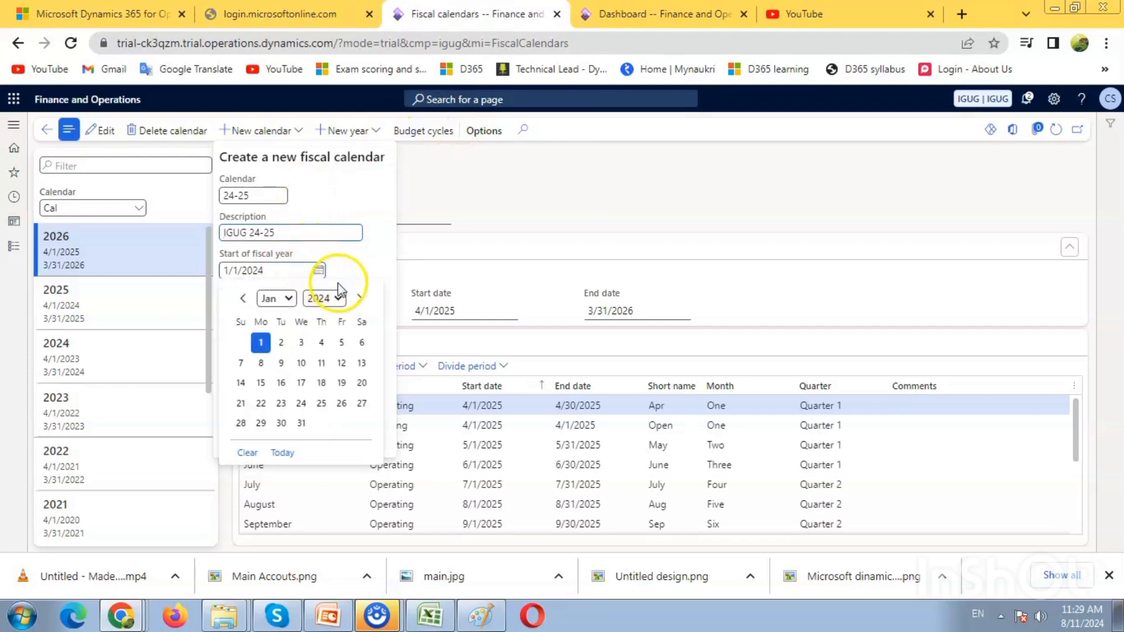
pyautogui.click(296, 300)
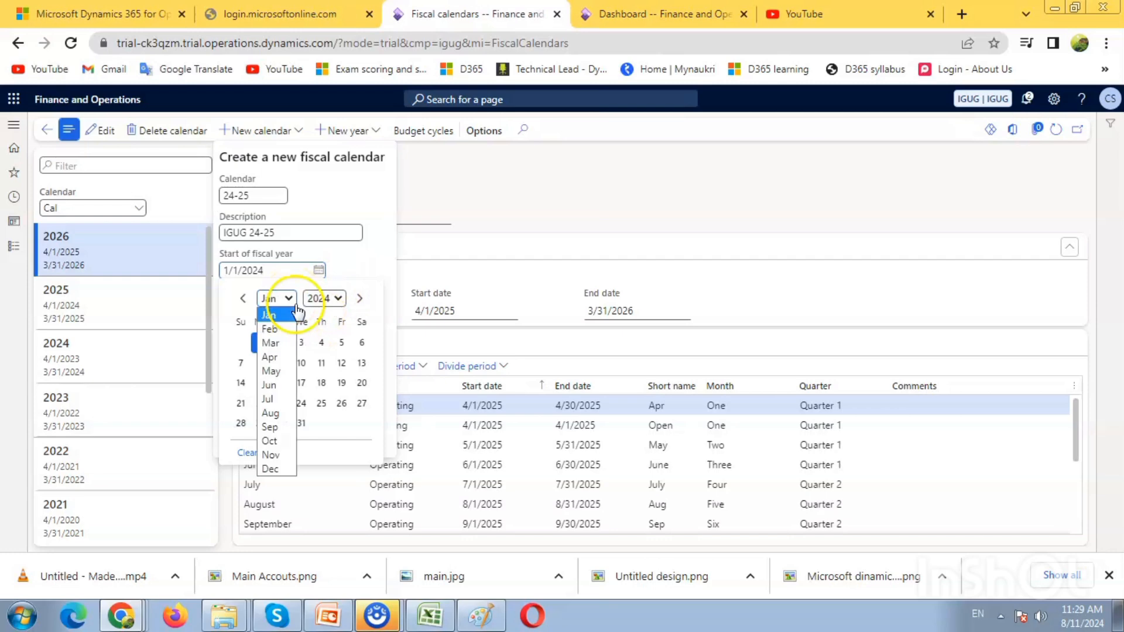
pyautogui.click(270, 357)
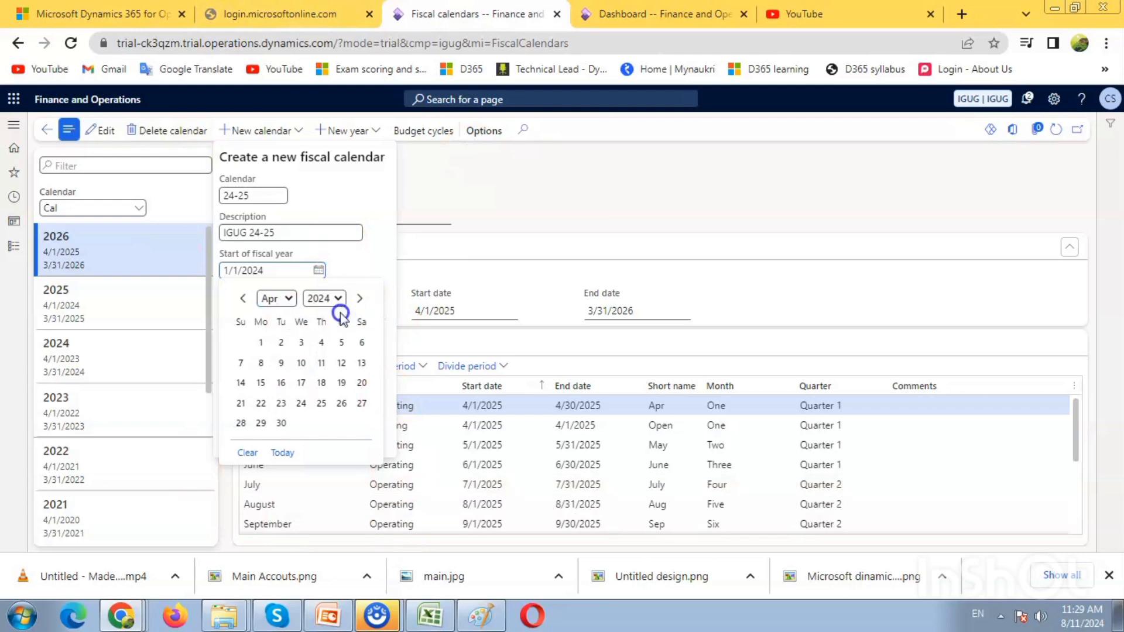
pyautogui.click(261, 352)
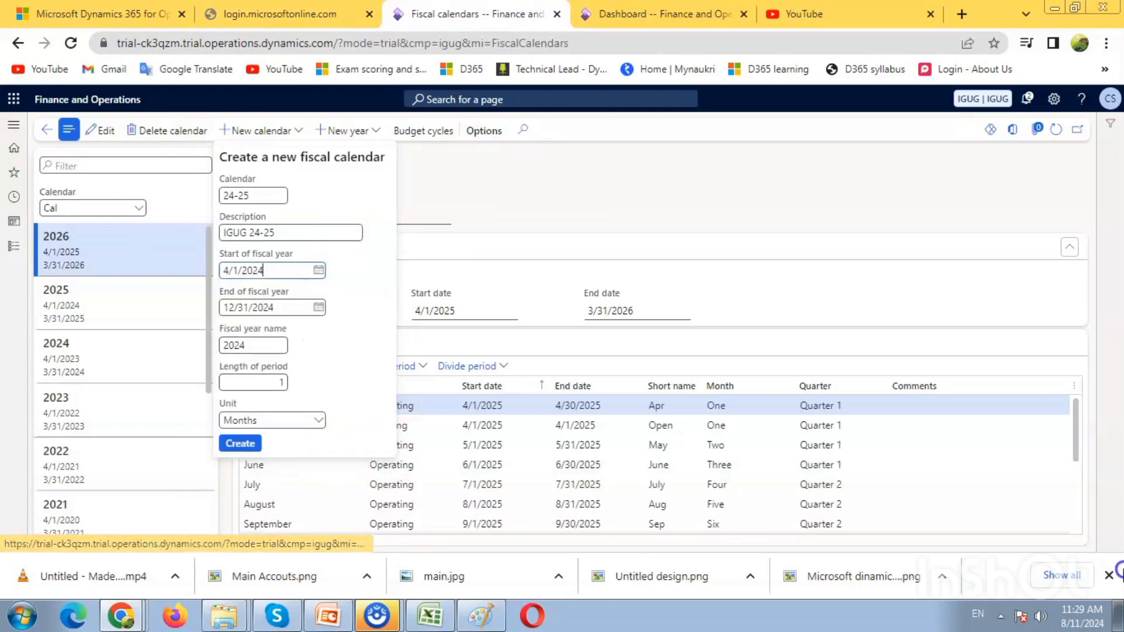
# Step: Set the end of the fiscal year to 3/31/2024
pyautogui.click(299, 306)
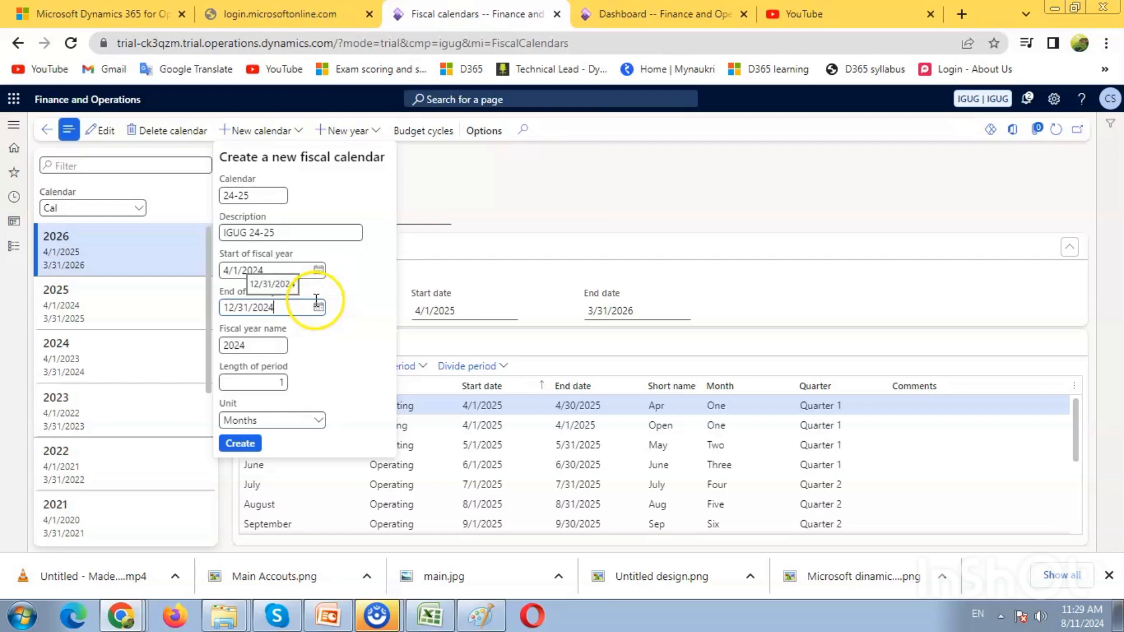
pyautogui.click(318, 305)
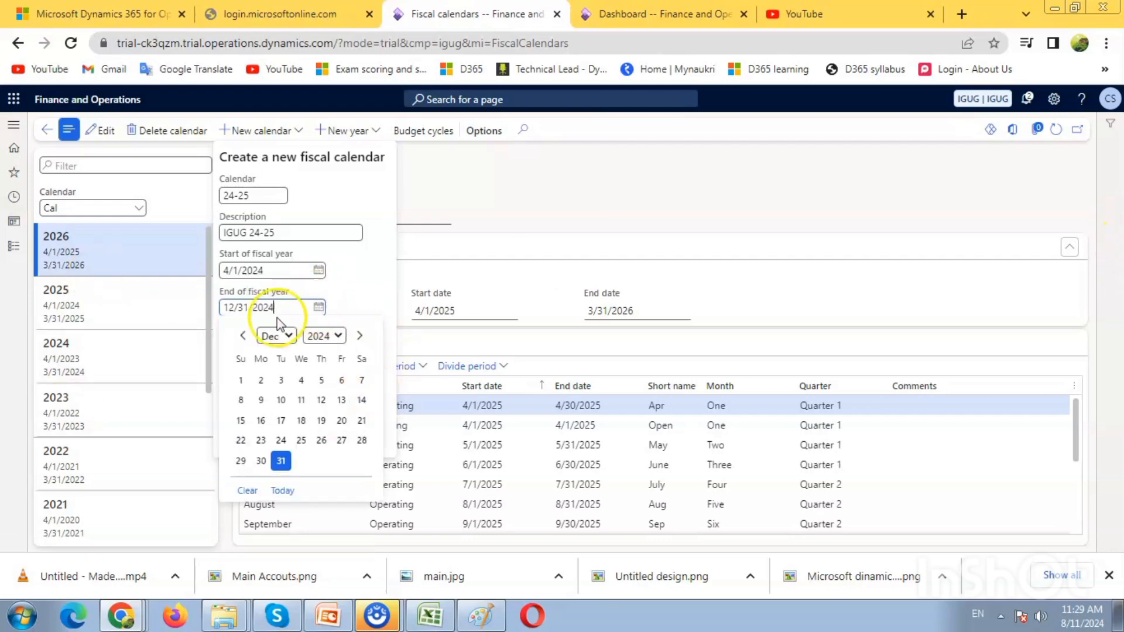
pyautogui.click(284, 335)
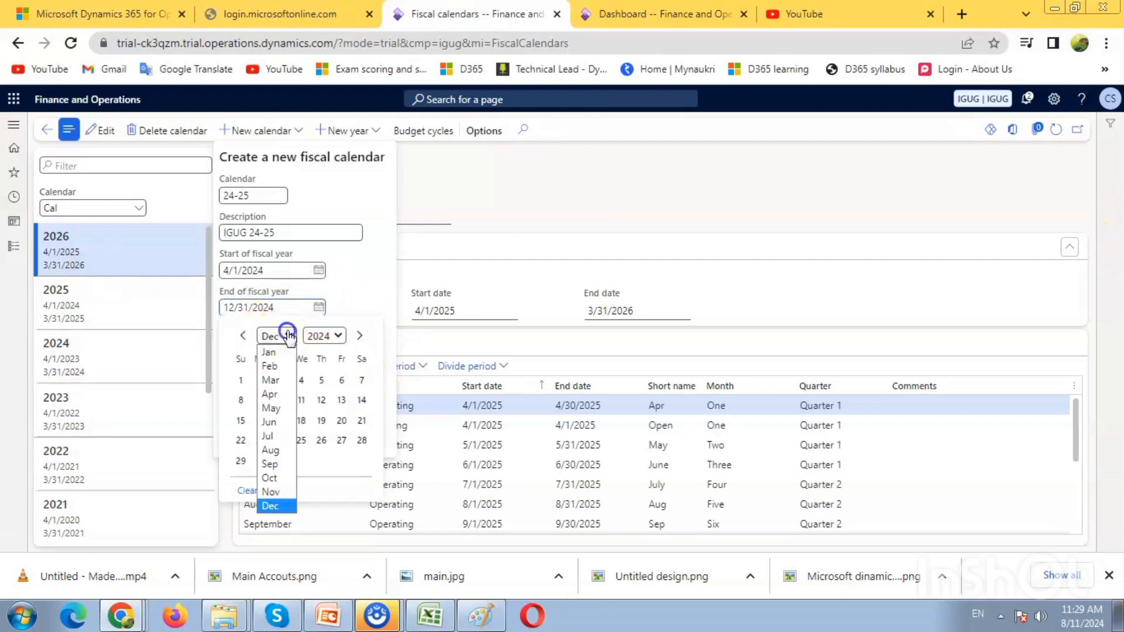
pyautogui.click(270, 380)
pyautogui.click(239, 480)
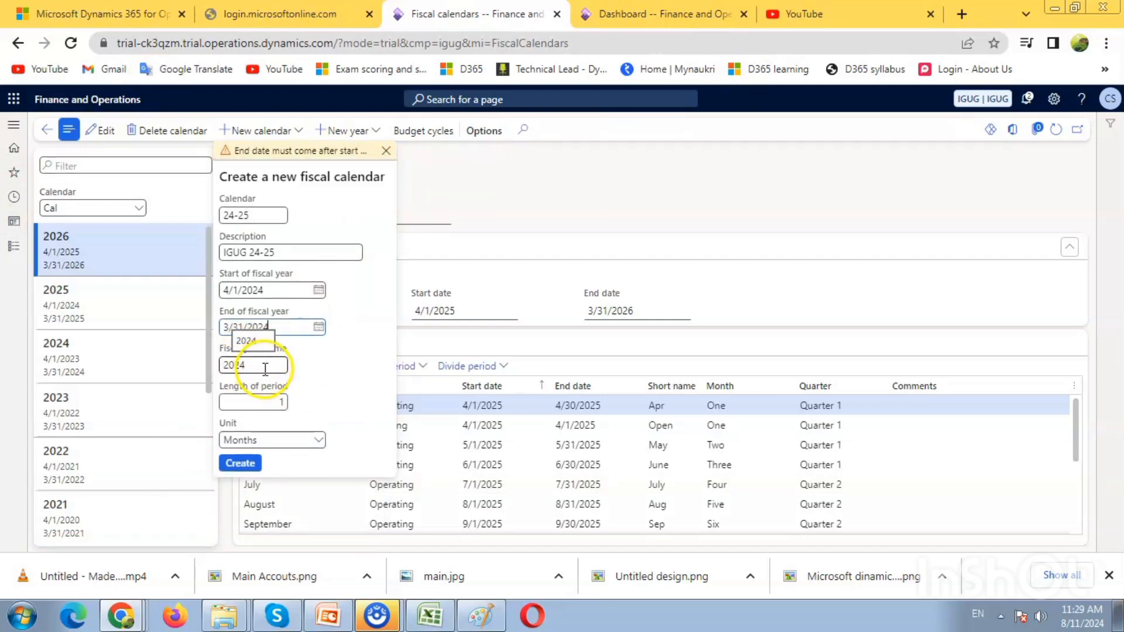
# Step: Set the fiscal year name to 24-25
pyautogui.click(265, 369)
pyautogui.press('BackSpace')
pyautogui.press('BackSpace')
pyautogui.press('BackSpace')
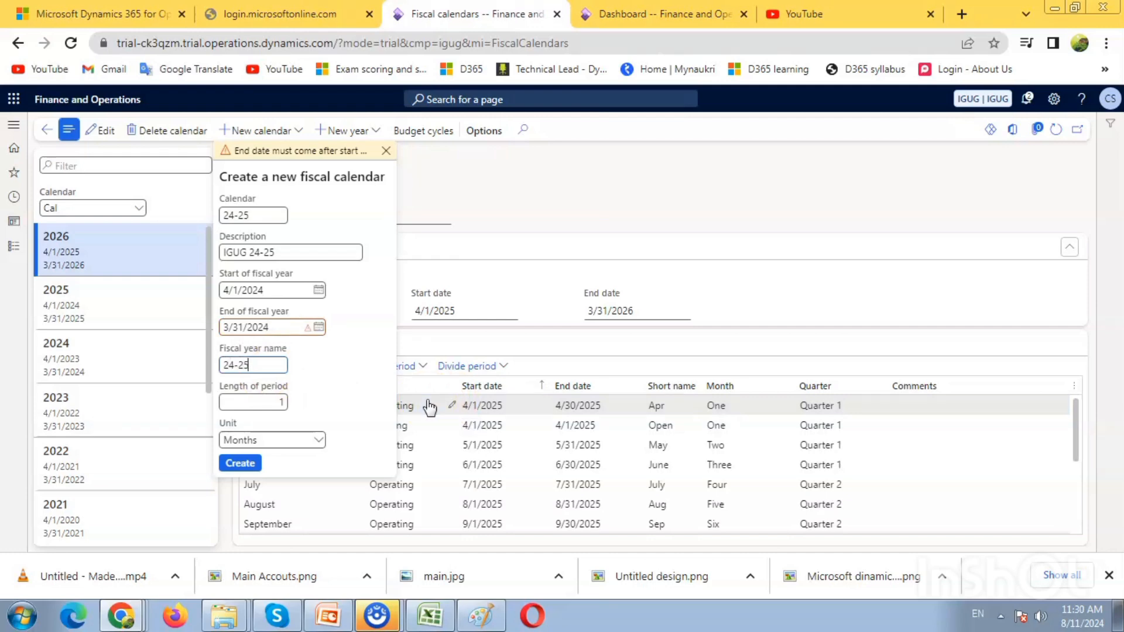
pyautogui.click(428, 405)
# Step: Clear the length of period and try to open the choice of period unit
pyautogui.click(261, 405)
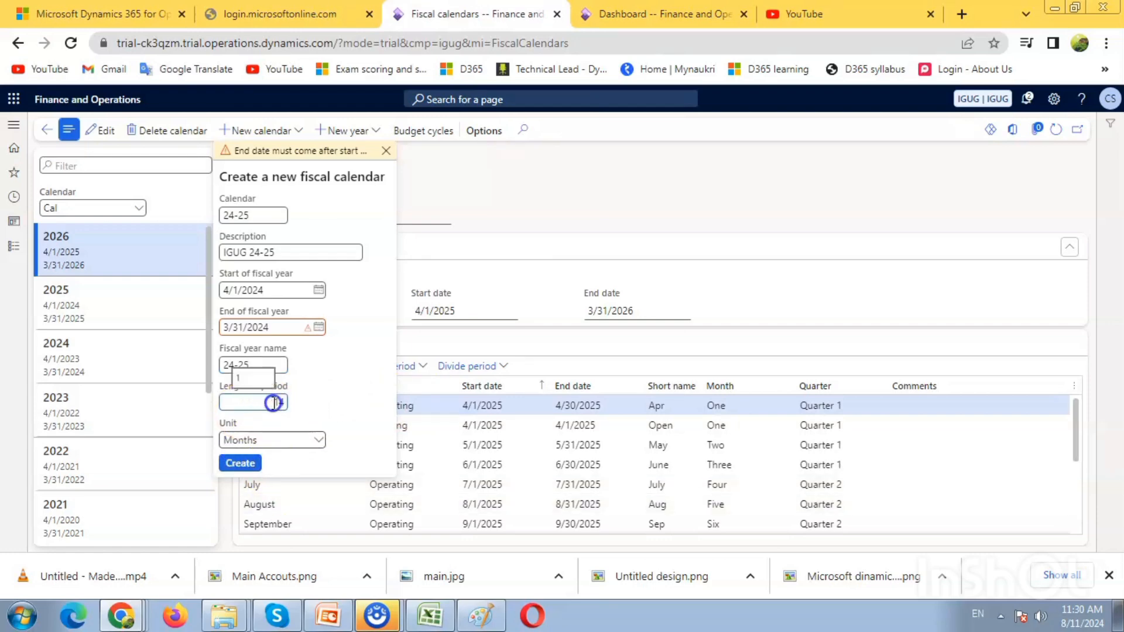
pyautogui.moveTo(273, 403); pyautogui.dragTo(291, 404)
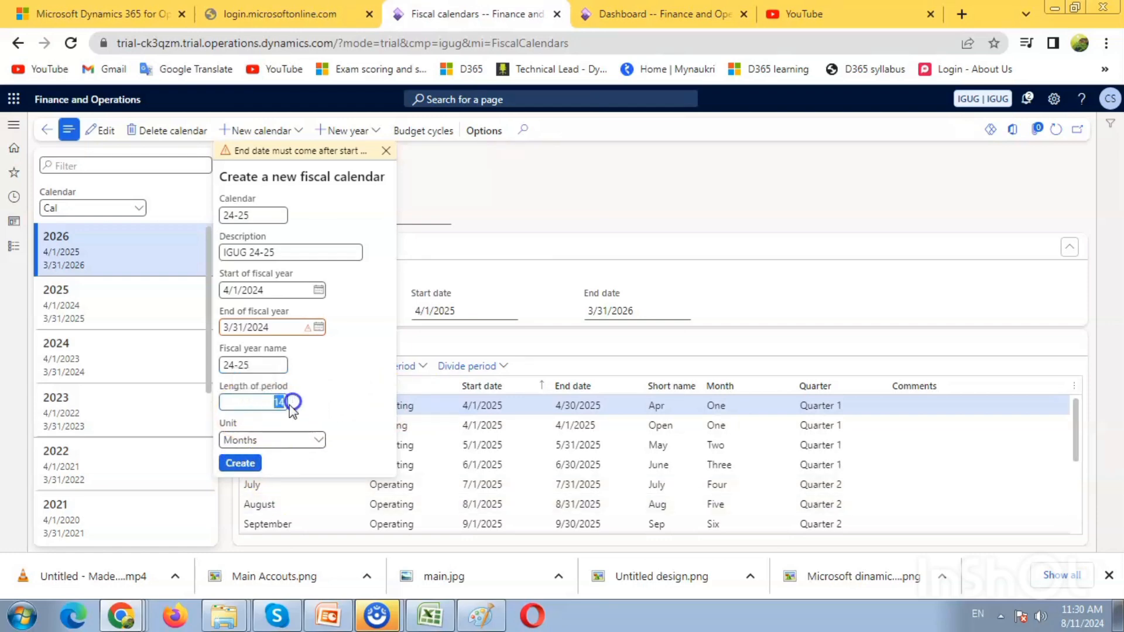
pyautogui.click(268, 439)
pyautogui.click(258, 442)
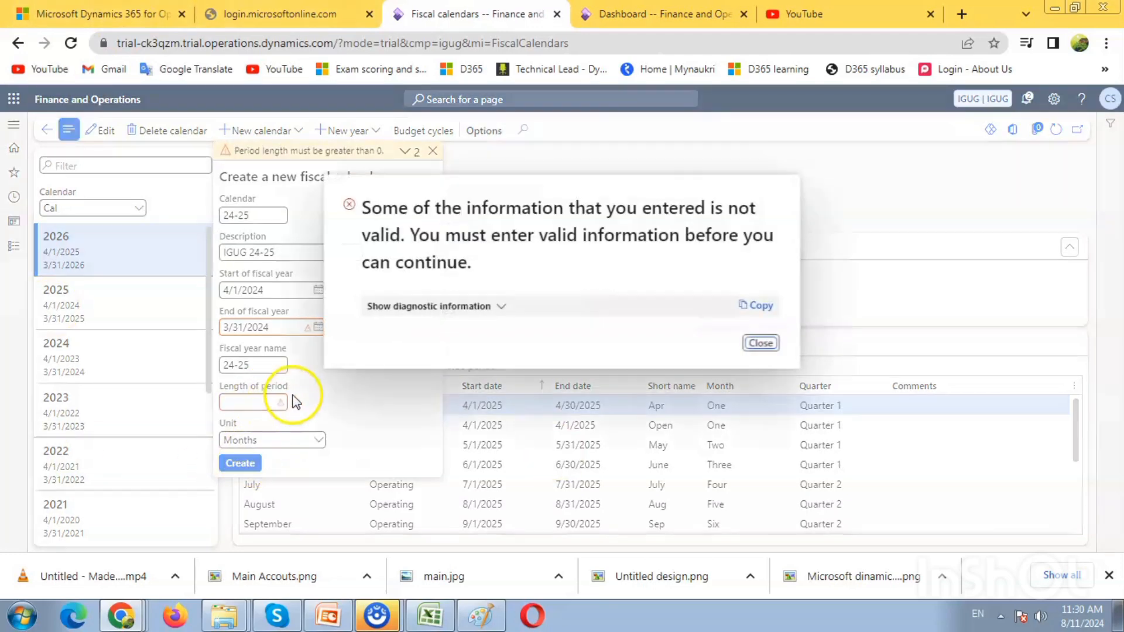
# Step: Dismiss the error dialog and set the end of the fiscal year to 3/31/2025
pyautogui.click(760, 343)
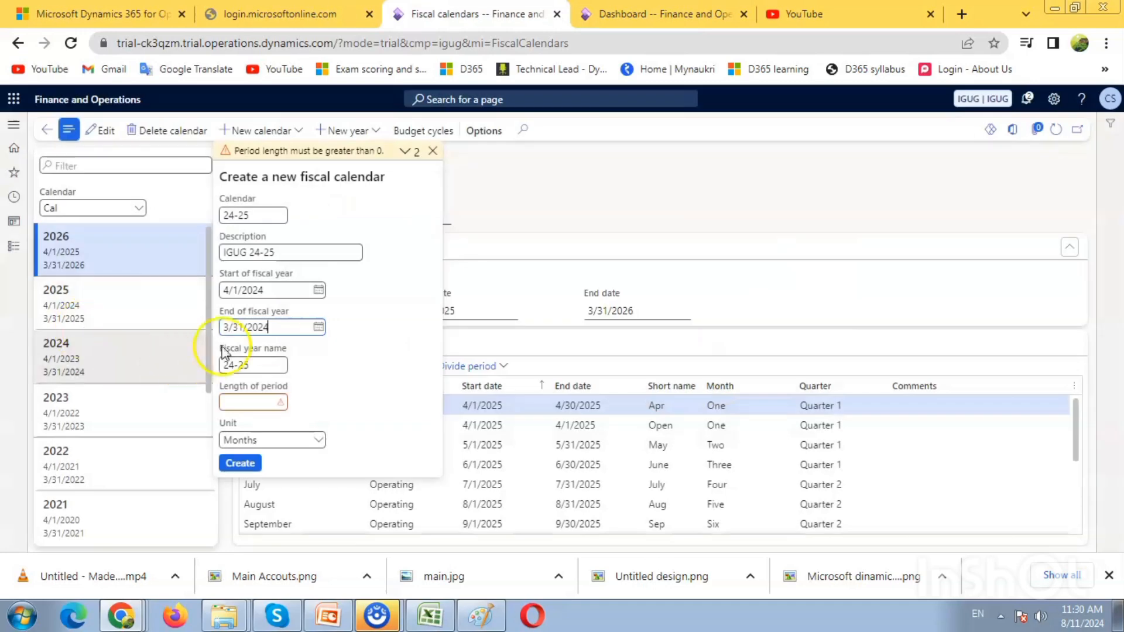
pyautogui.click(305, 325)
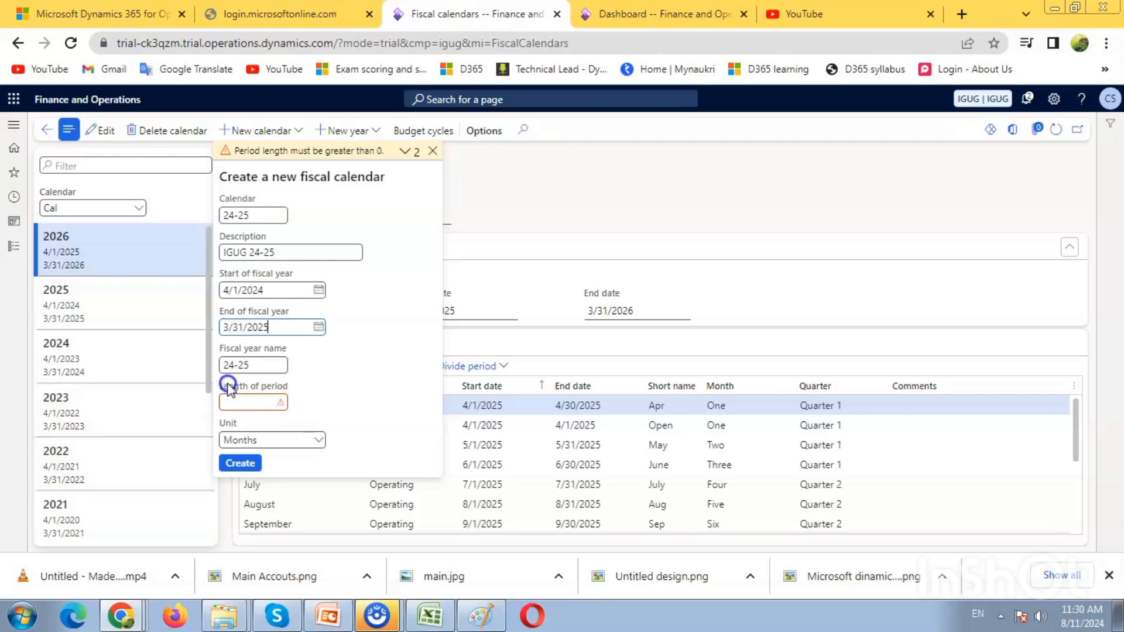
# Step: Set the length of period to 12 months and try to create the fiscal calendar
pyautogui.click(246, 403)
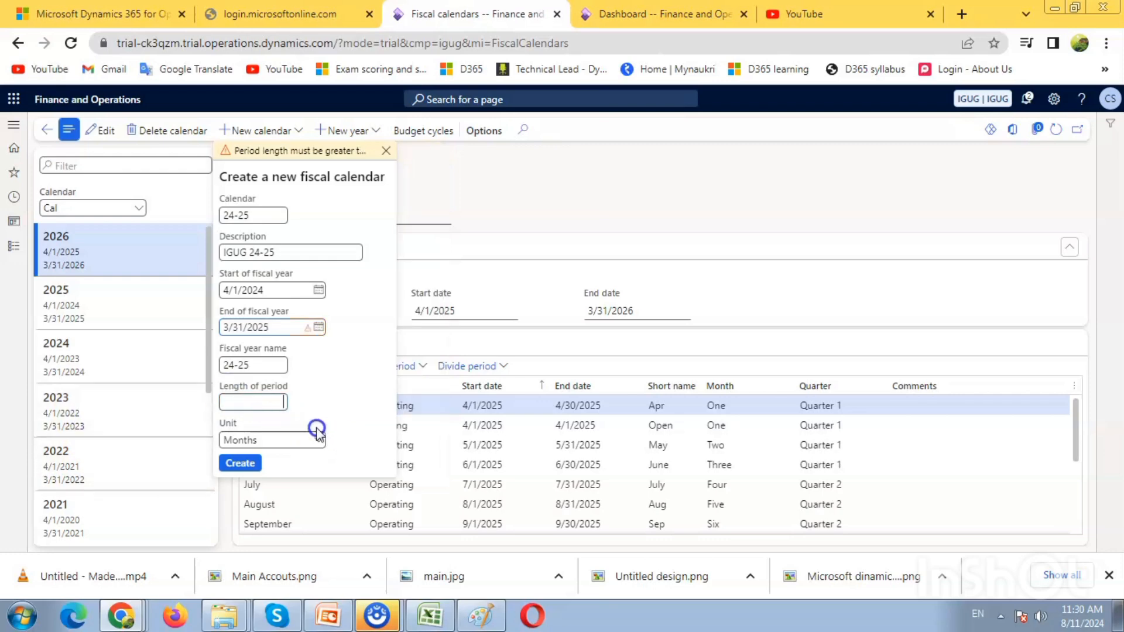
pyautogui.write('1')
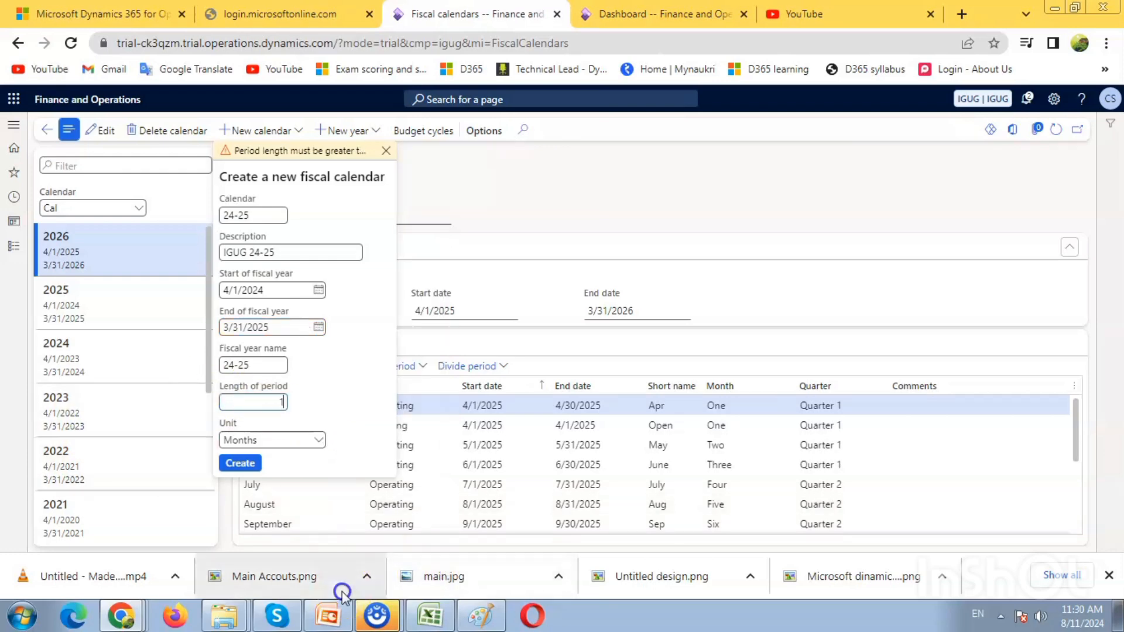
pyautogui.write('4')
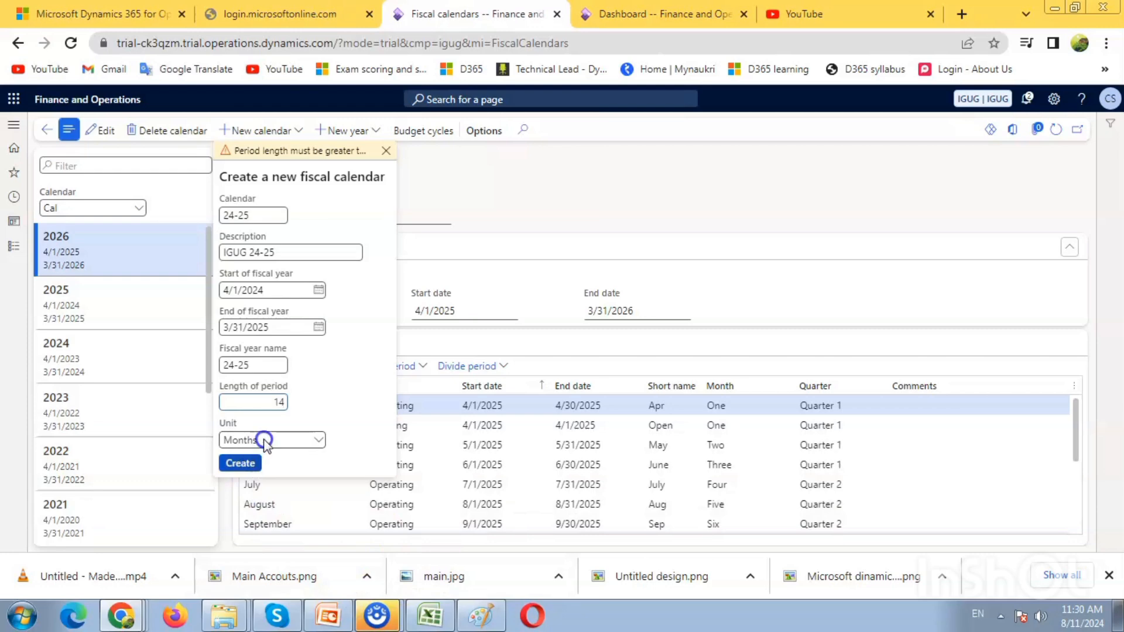
pyautogui.press('BackSpace')
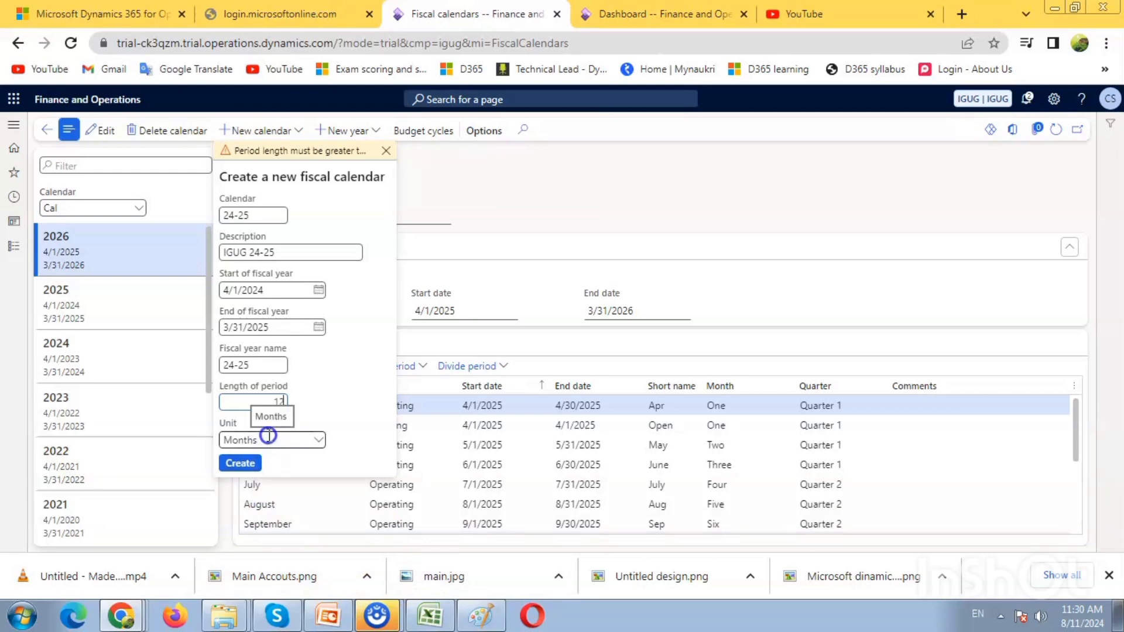
pyautogui.click(237, 464)
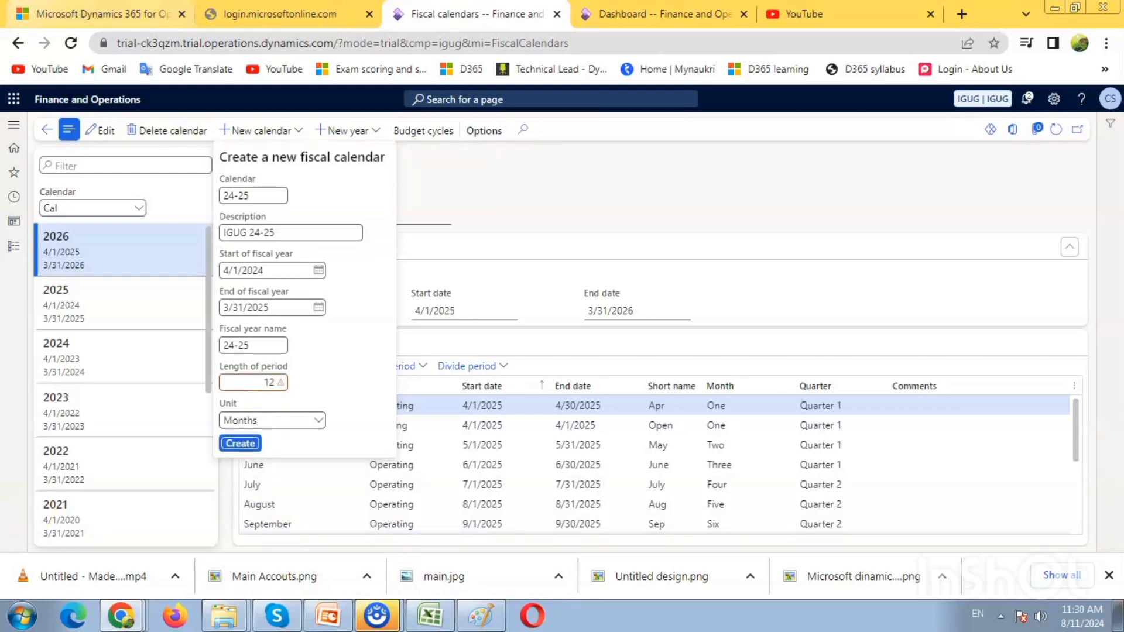
# Step: Set the length of period to 1 month for the new fiscal calendar
pyautogui.click(266, 385)
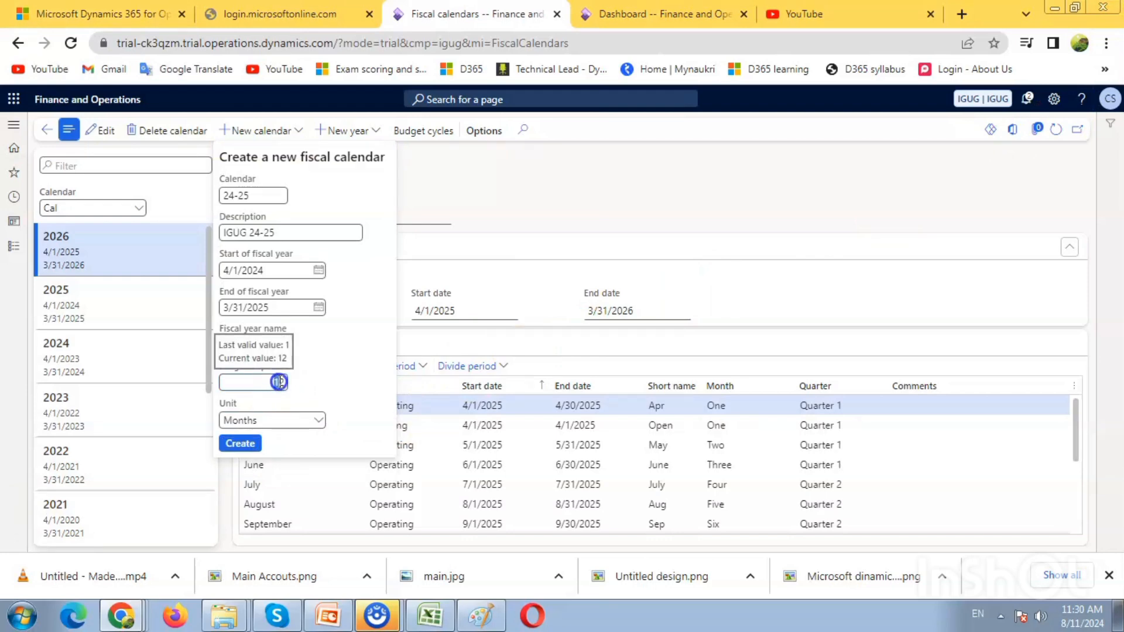
pyautogui.click(625, 574)
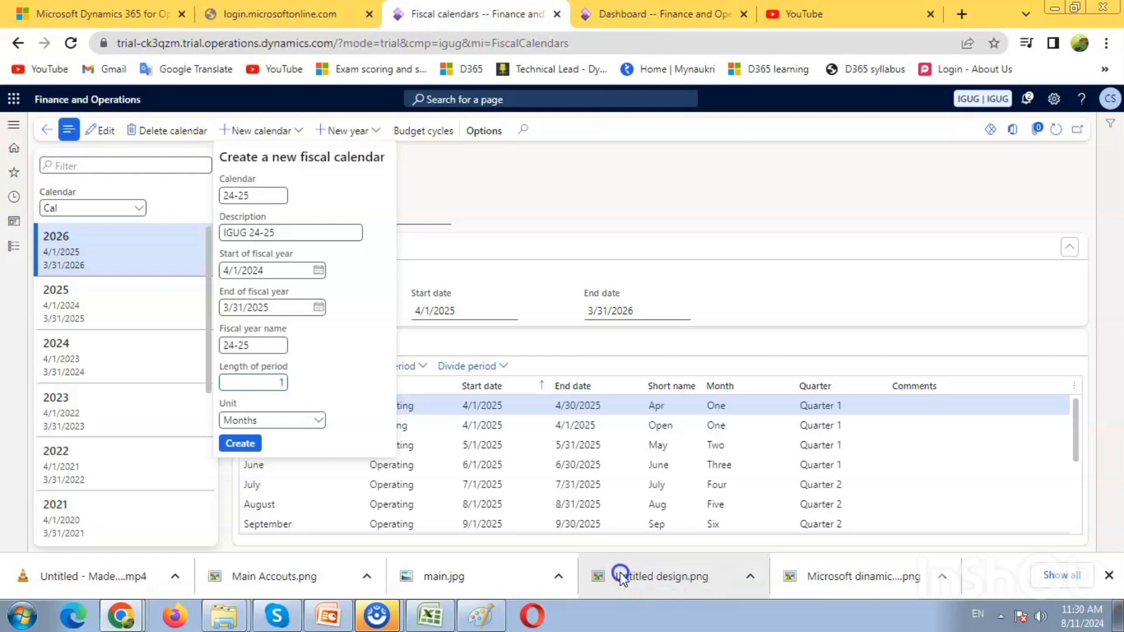
# Step: Create the fiscal calendar 24-25 with the length of period at 1 and the unit Months
pyautogui.write('1')
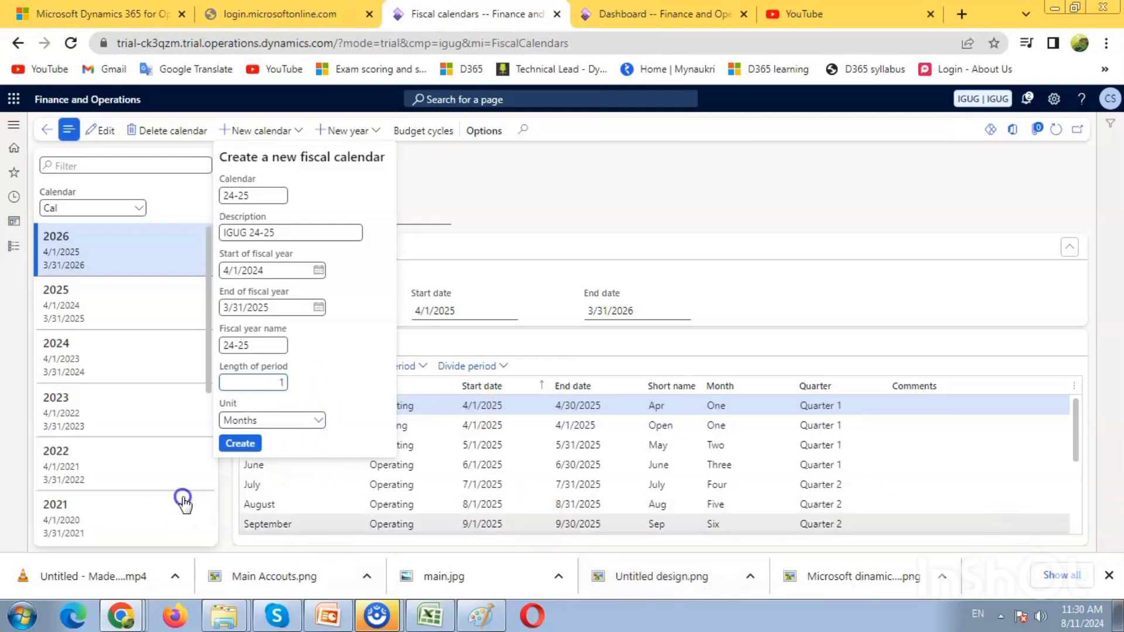
pyautogui.click(1078, 578)
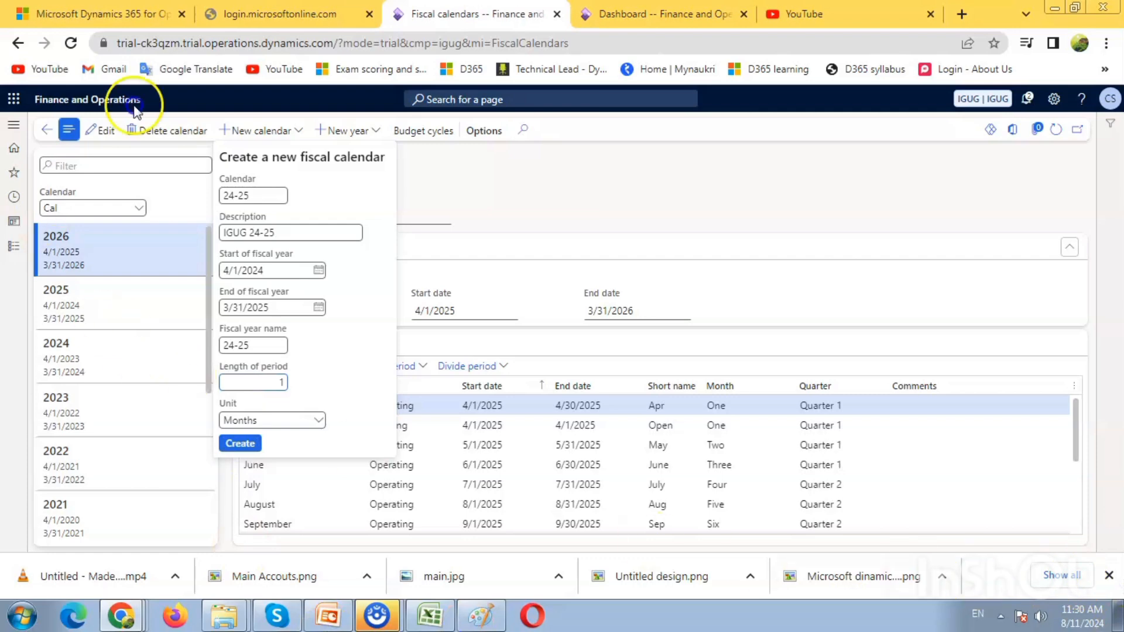
pyautogui.click(1112, 577)
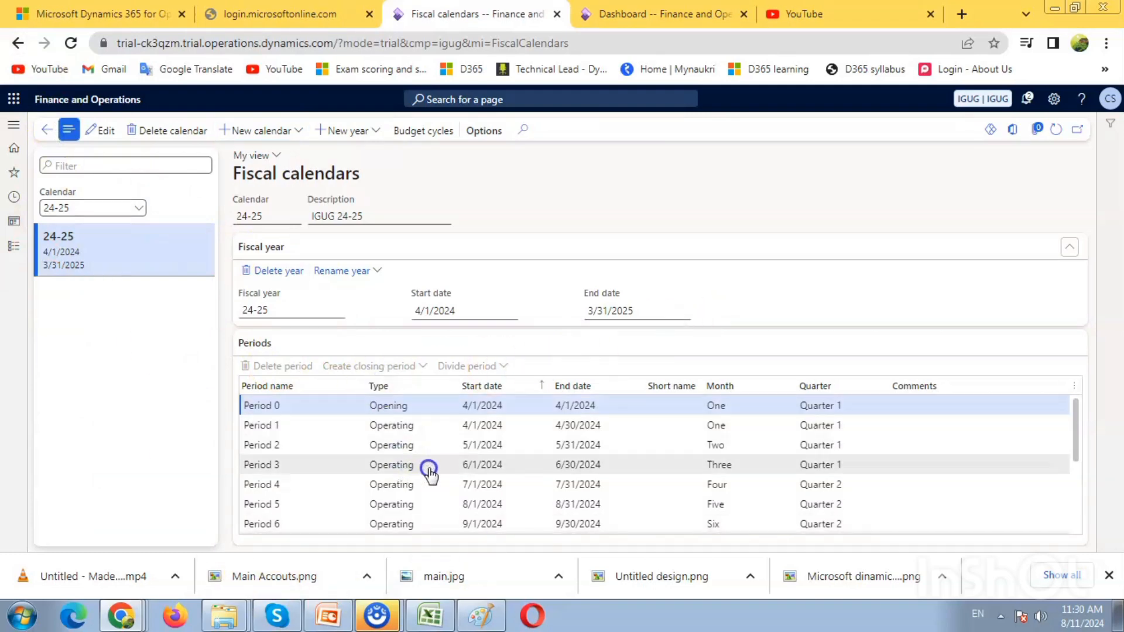
# Step: Look through the period list of calendar 24-25, from the opening period to the closing period
pyautogui.scroll(-2, 426, 468)
pyautogui.scroll(-2, 833, 477)
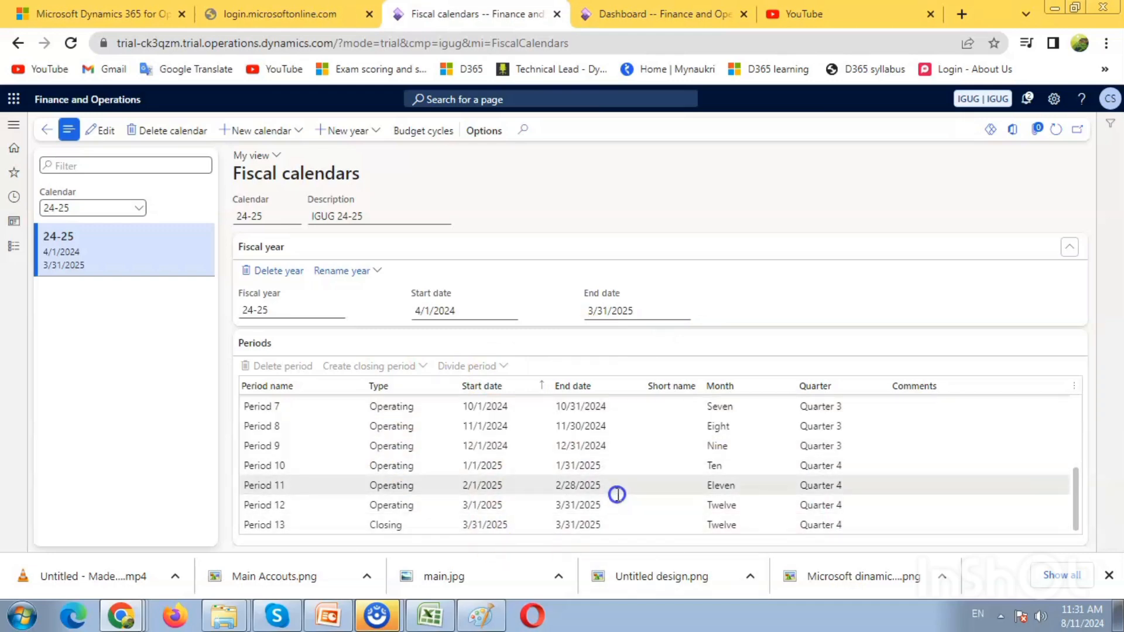
pyautogui.scroll(4, 617, 495)
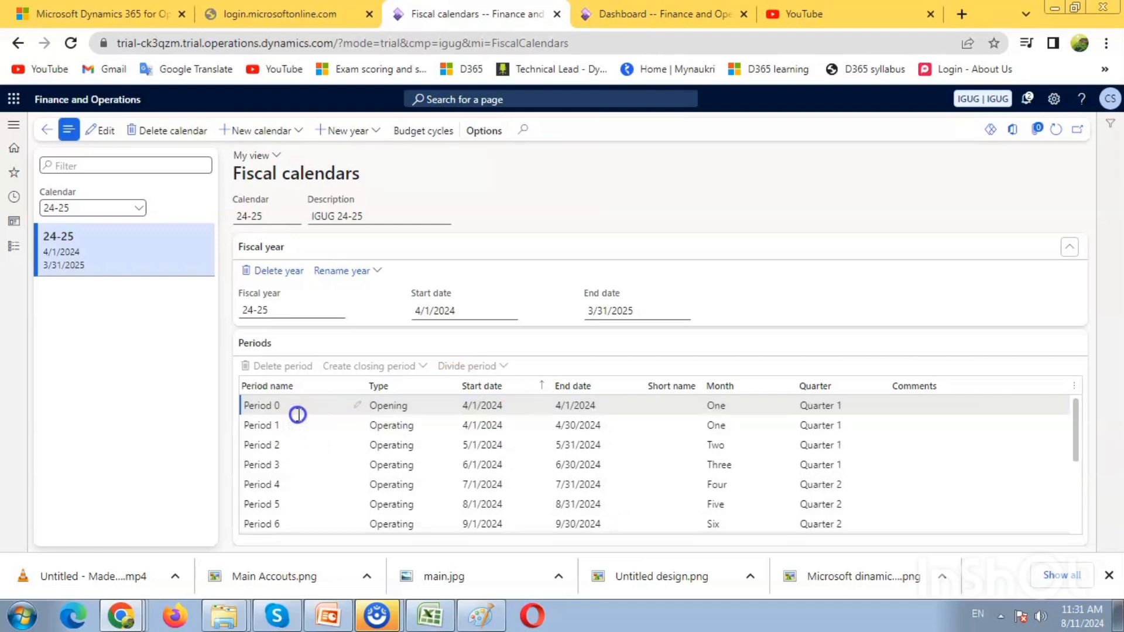
pyautogui.scroll(-5, 377, 441)
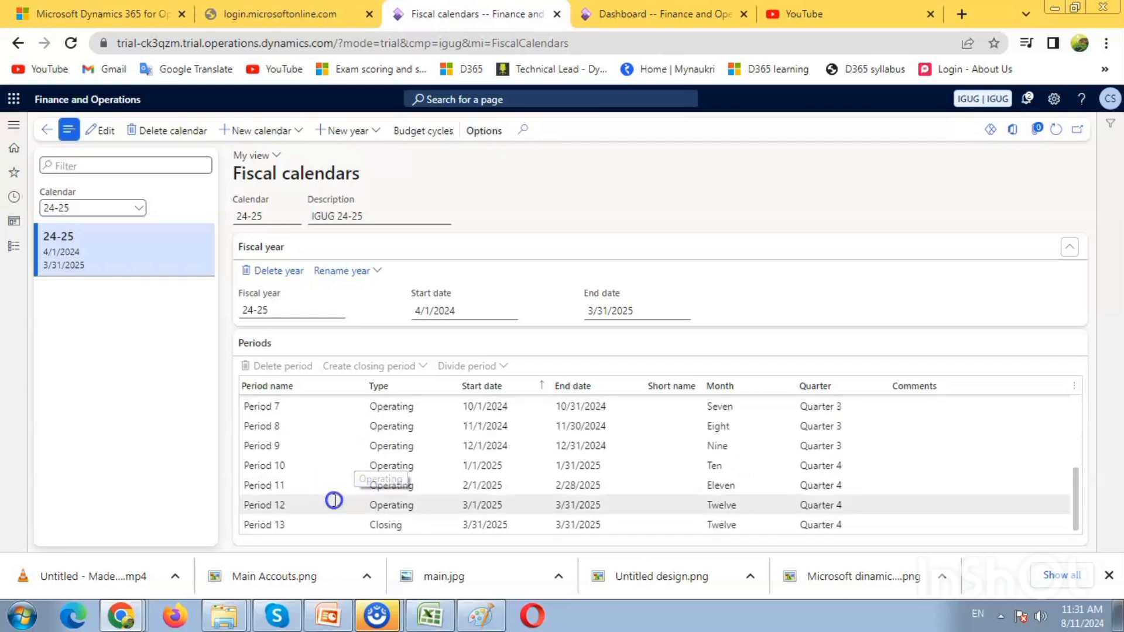
pyautogui.click(304, 524)
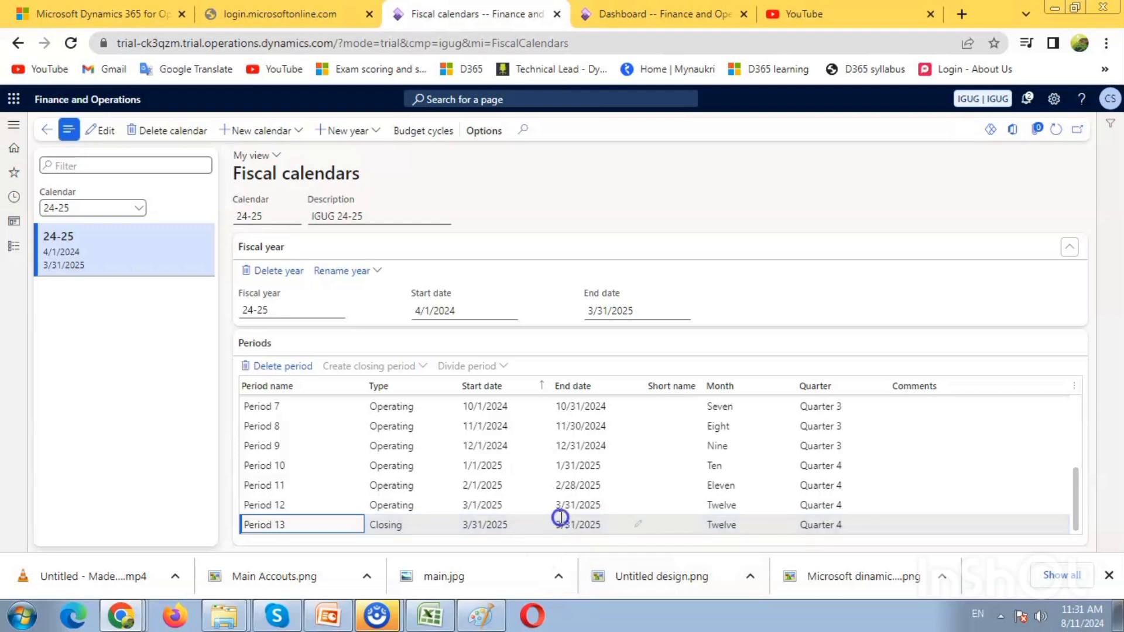
pyautogui.scroll(3, 674, 500)
pyautogui.scroll(2, 674, 499)
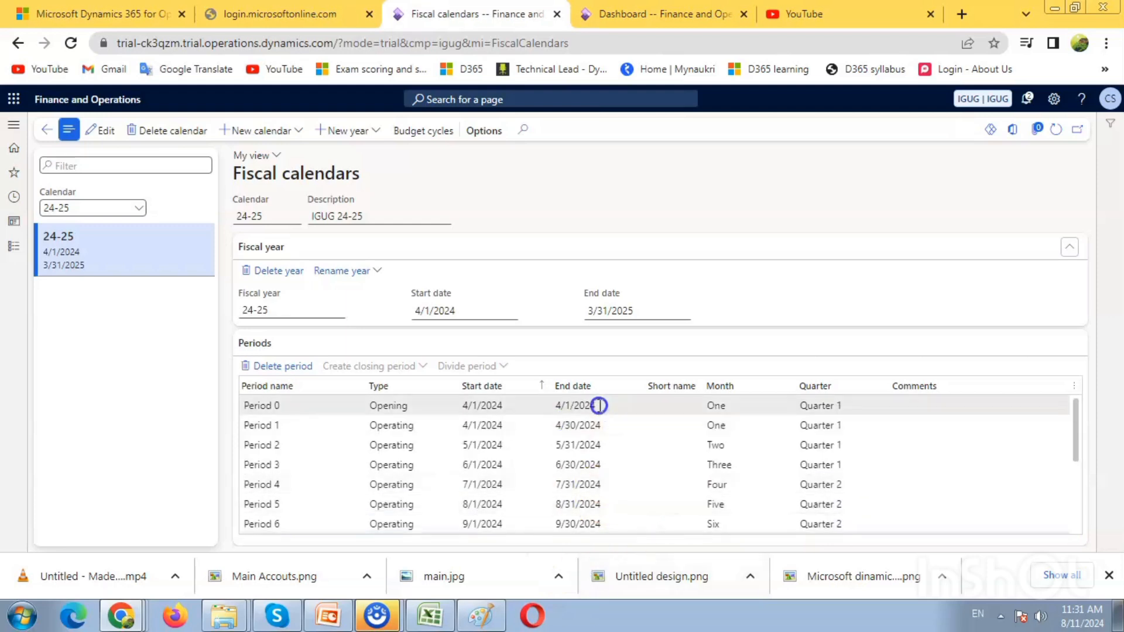
# Step: Check the start and end dates of each operating period in calendar 24-25
pyautogui.moveTo(605, 405); pyautogui.dragTo(549, 400)
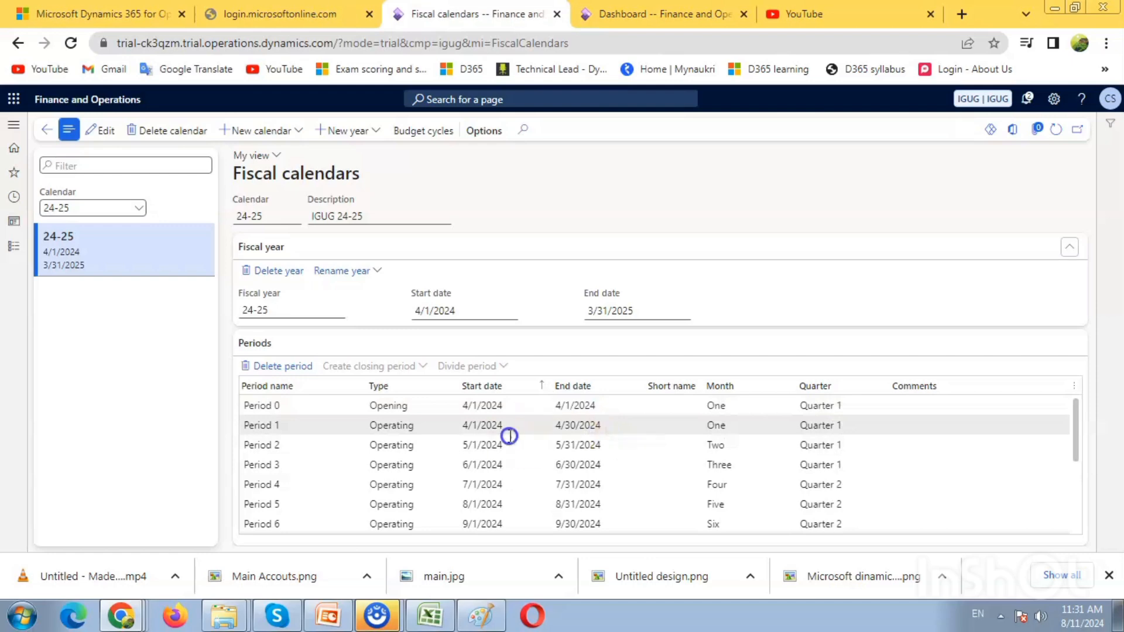
pyautogui.click(489, 431)
pyautogui.click(474, 432)
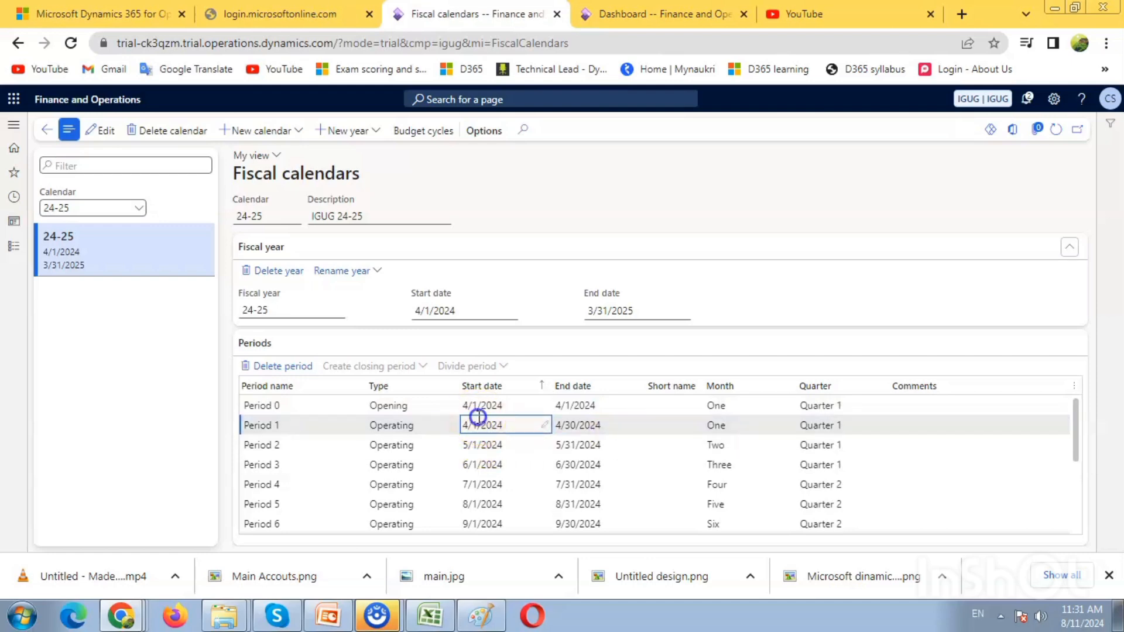
pyautogui.click(595, 427)
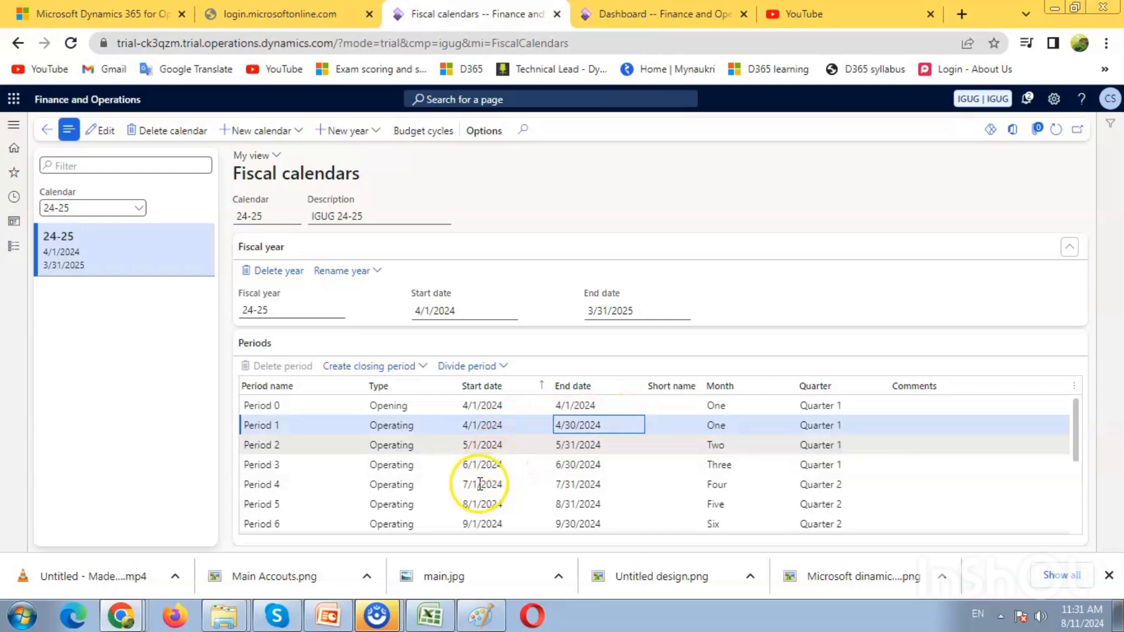
pyautogui.click(486, 445)
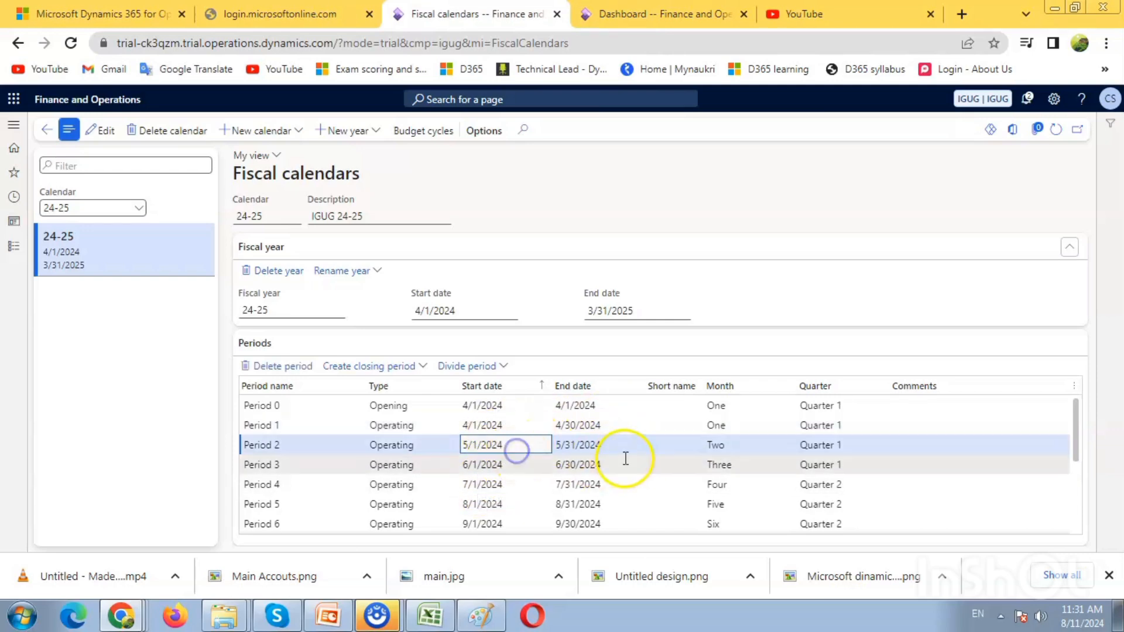
pyautogui.click(492, 464)
pyautogui.click(592, 484)
pyautogui.click(596, 468)
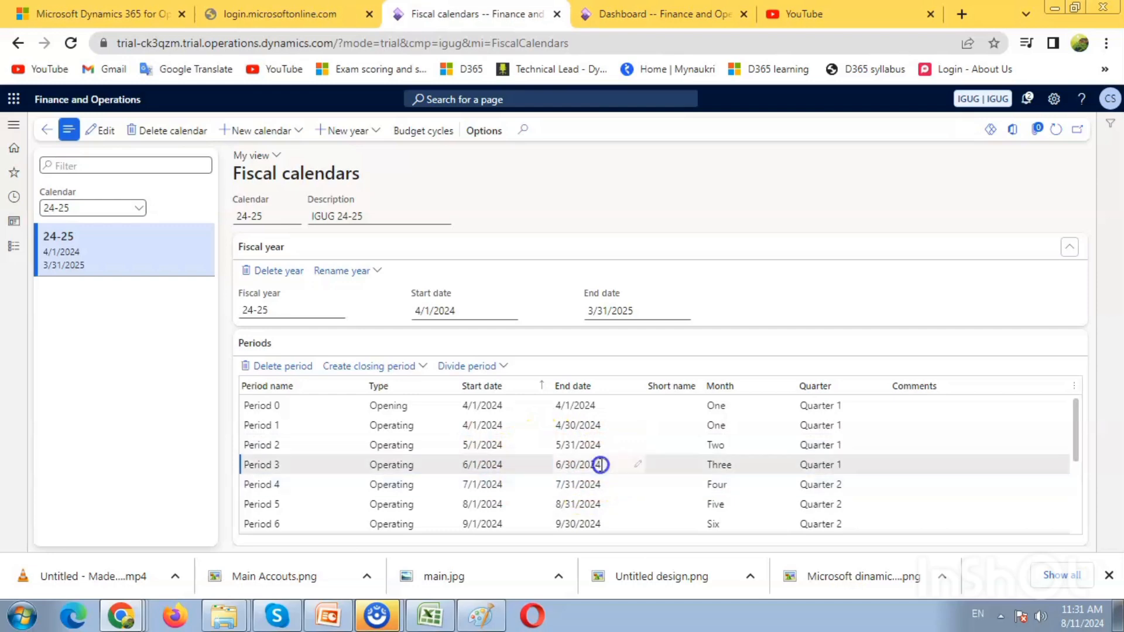
pyautogui.click(600, 488)
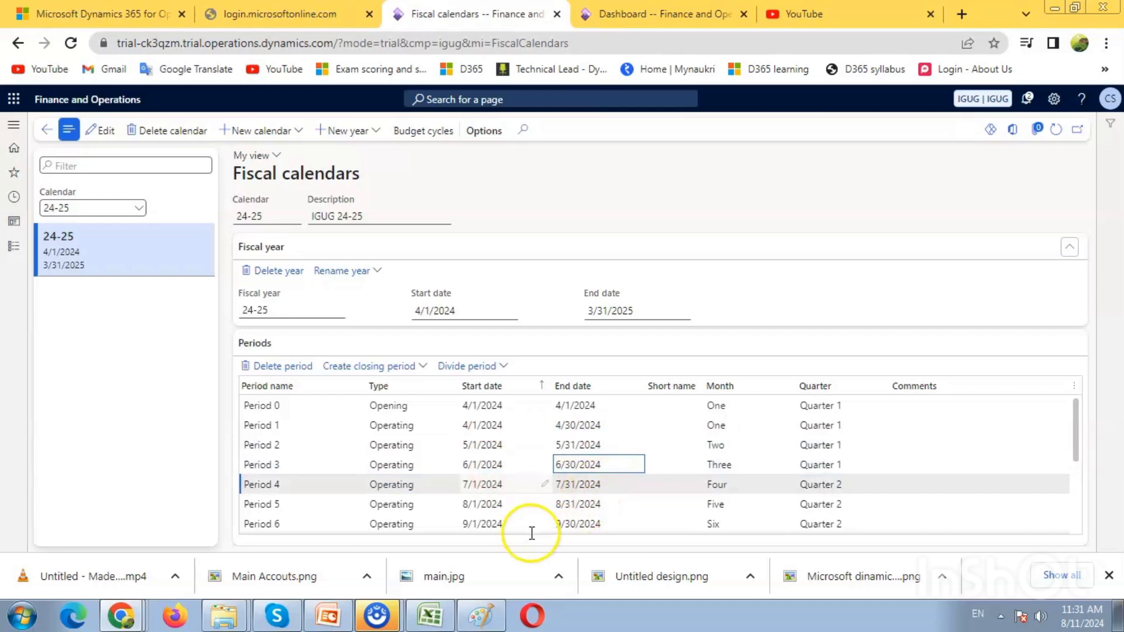
pyautogui.click(593, 503)
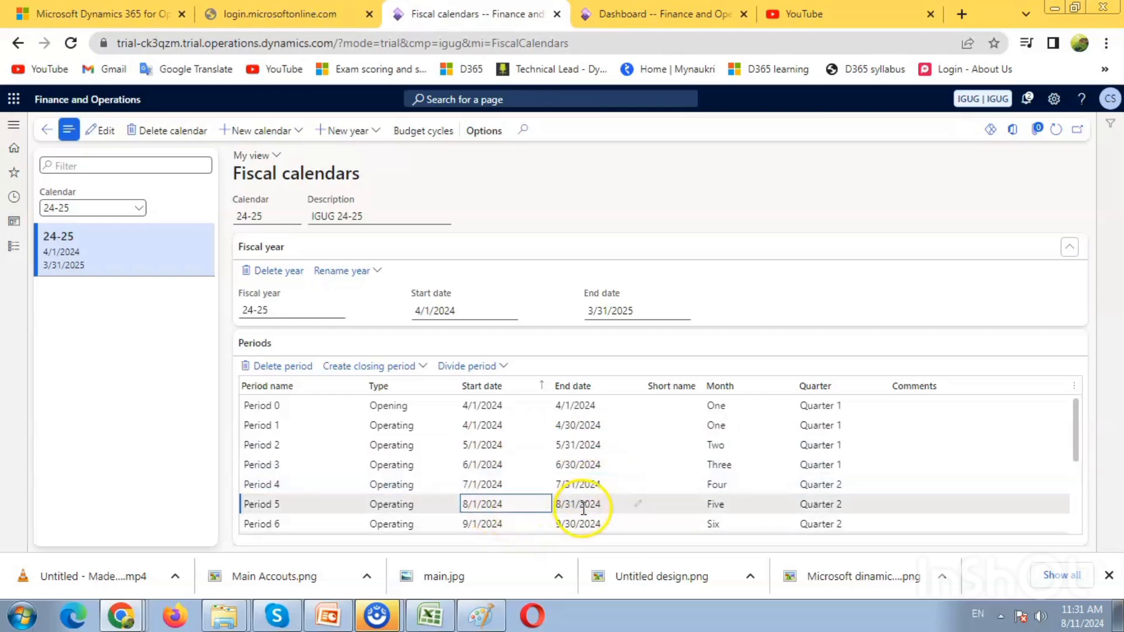
pyautogui.click(592, 525)
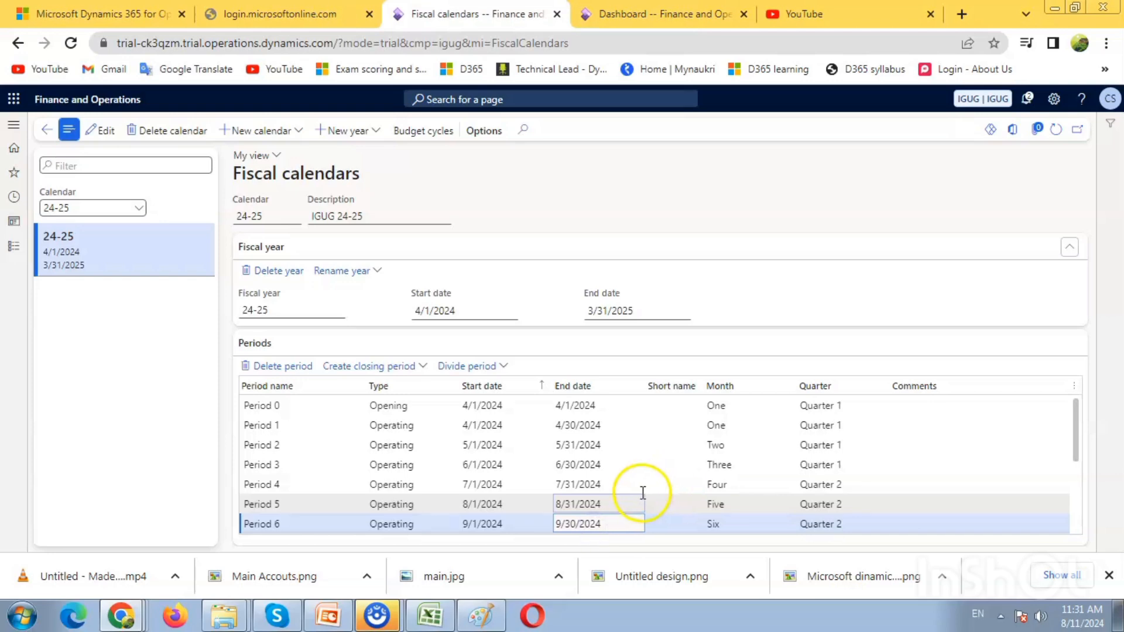
pyautogui.scroll(-5, 995, 474)
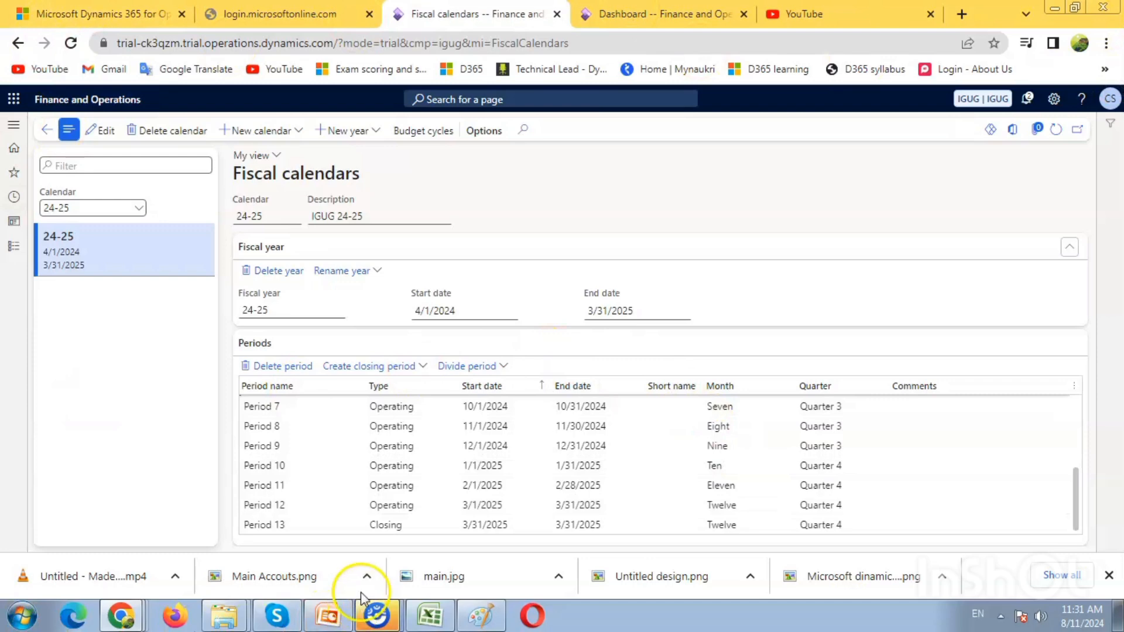
# Step: Leave the Fiscal calendars page and return to the previous page
pyautogui.click(51, 134)
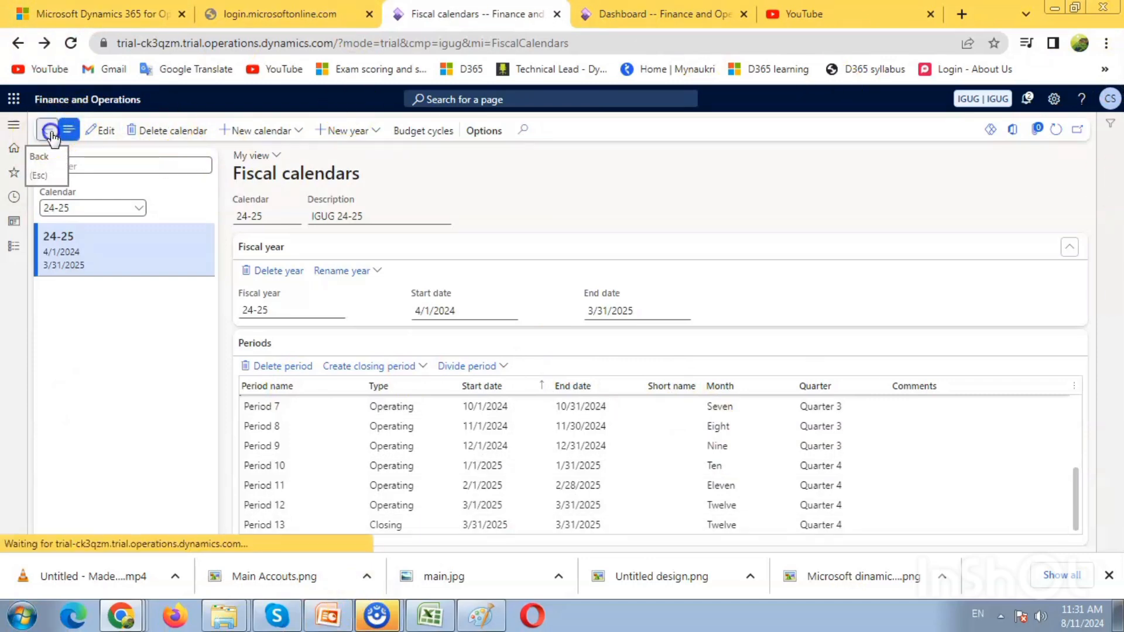